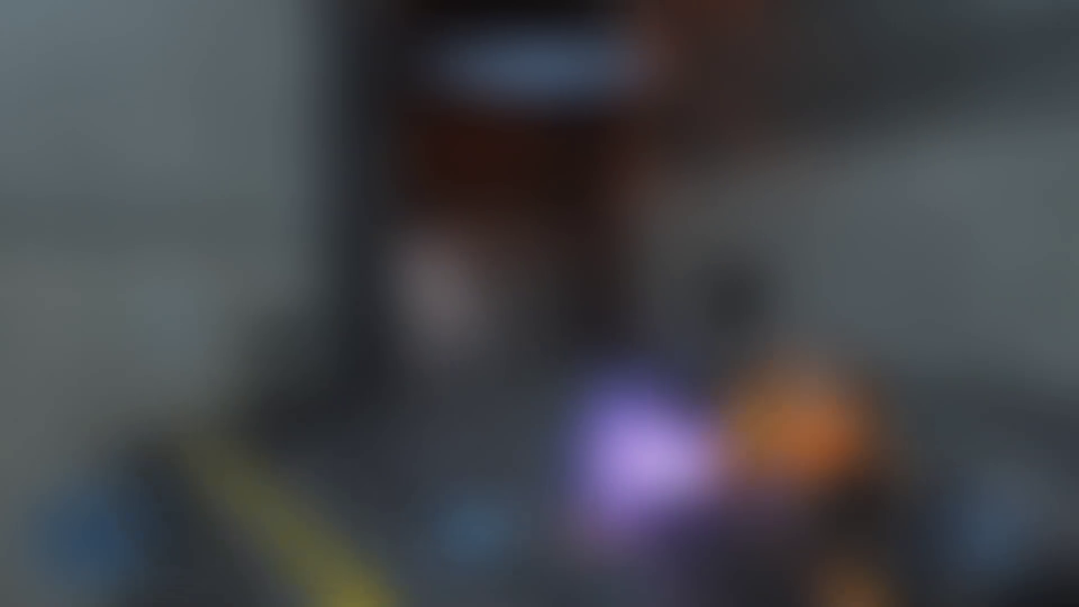
{"action": "key", "text": "w"}
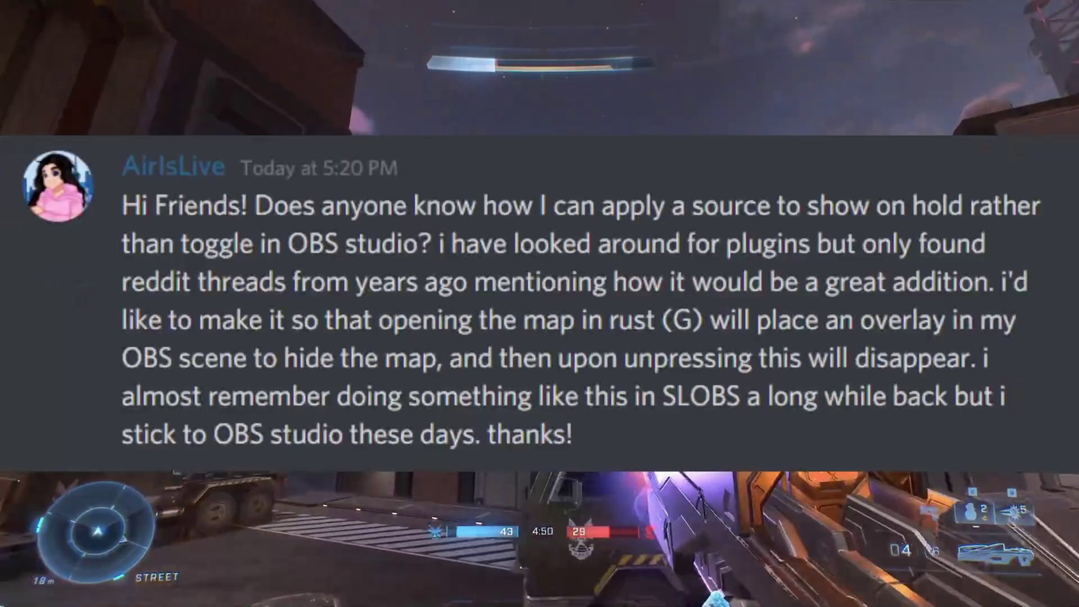
{"action": "left_click", "coordinate": [539, 303]}
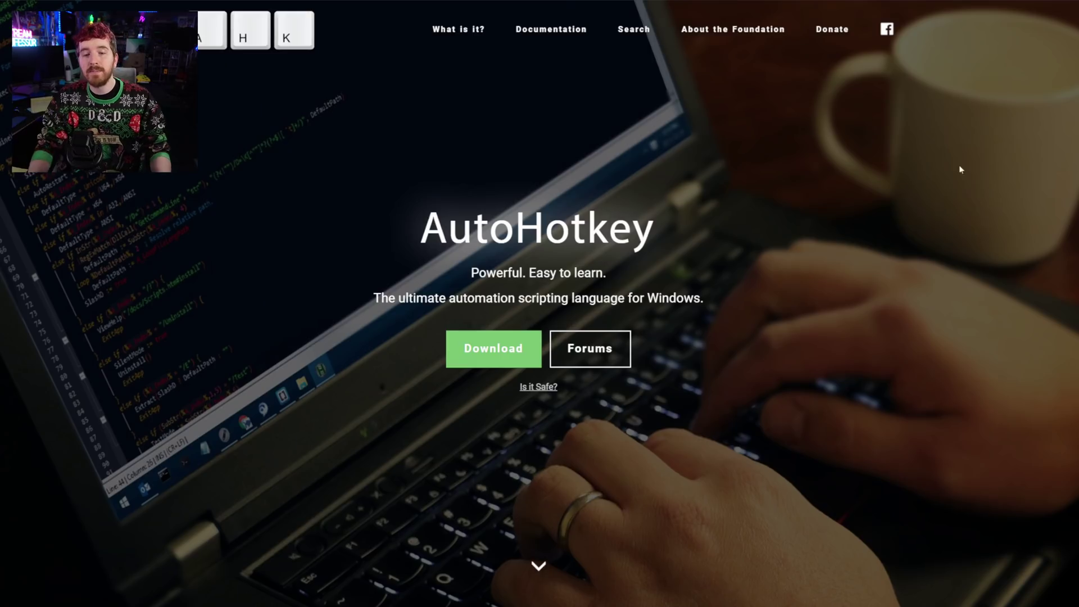
Step: Look through the AutoHotkey home page, from its feature overview down to the press quotes
{"action": "scroll", "coordinate": [959, 169], "scroll_direction": "down", "scroll_amount": 10}
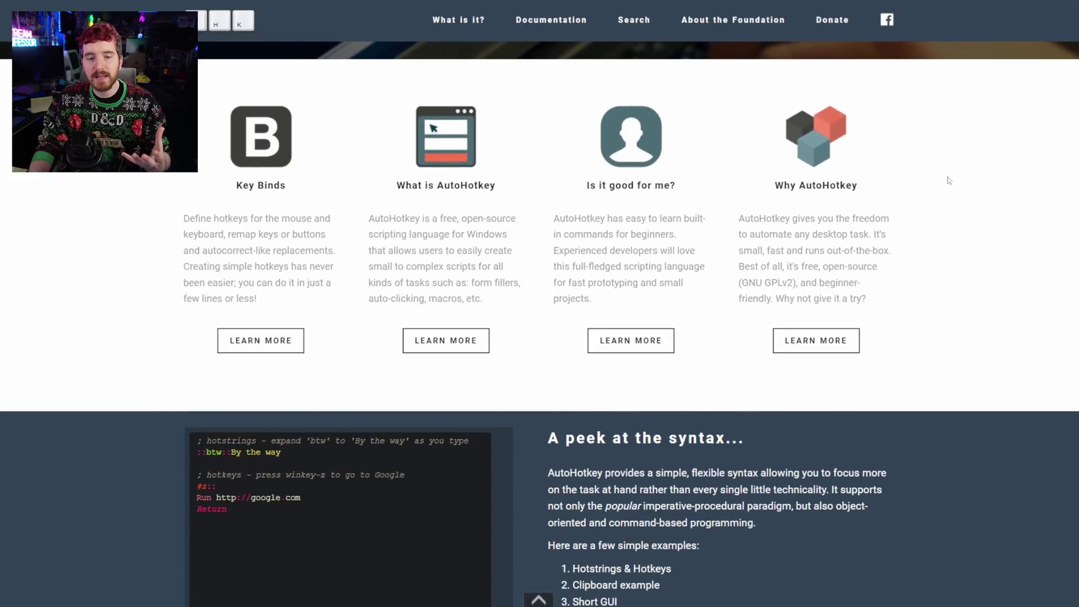
{"action": "scroll", "coordinate": [949, 179], "scroll_direction": "down", "scroll_amount": 9}
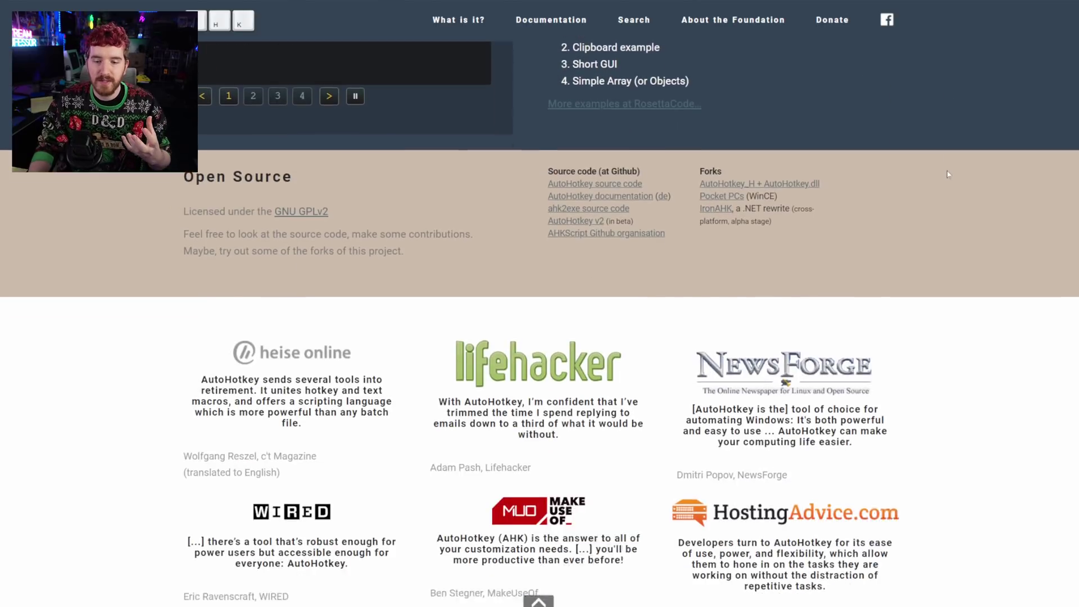
{"action": "scroll", "coordinate": [947, 174], "scroll_direction": "down", "scroll_amount": 1}
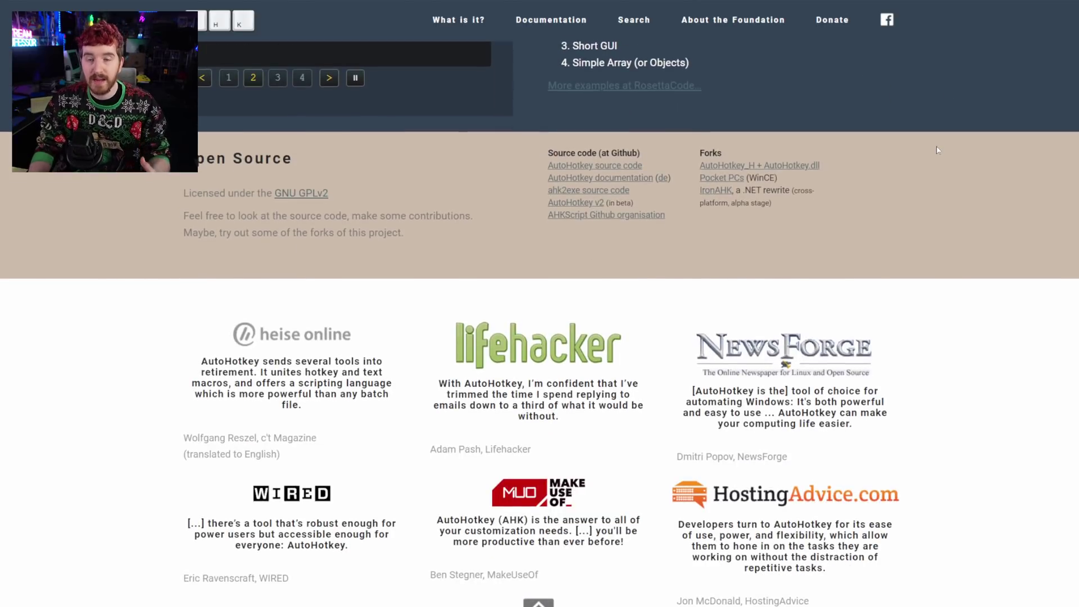
{"action": "scroll", "coordinate": [937, 150], "scroll_direction": "down", "scroll_amount": 4}
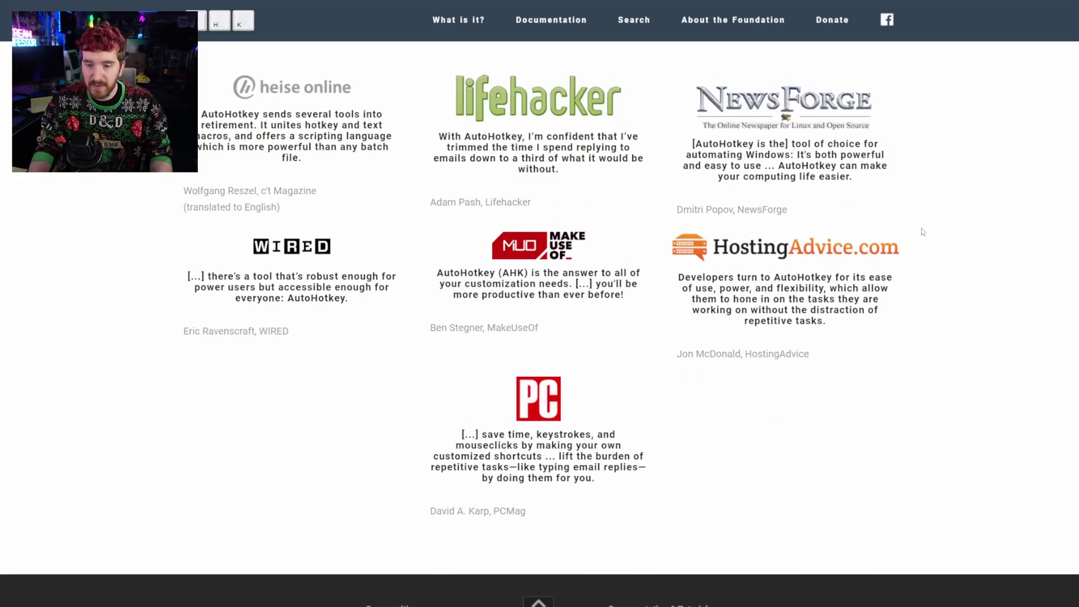
{"action": "scroll", "coordinate": [921, 231], "scroll_direction": "up", "scroll_amount": 15}
{"action": "left_click", "coordinate": [920, 606]}
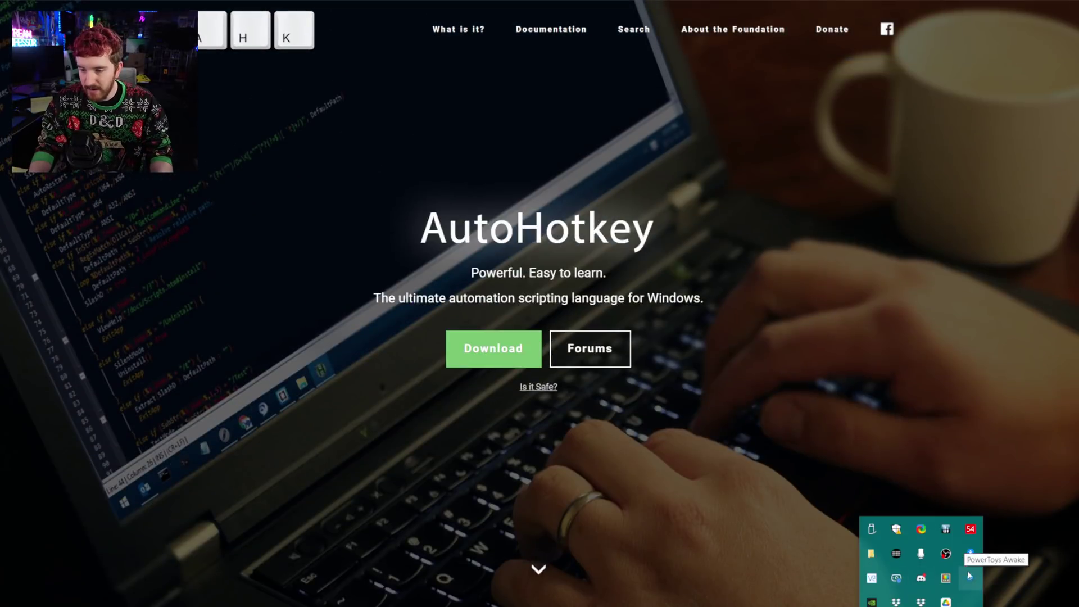
{"action": "key", "text": "Escape"}
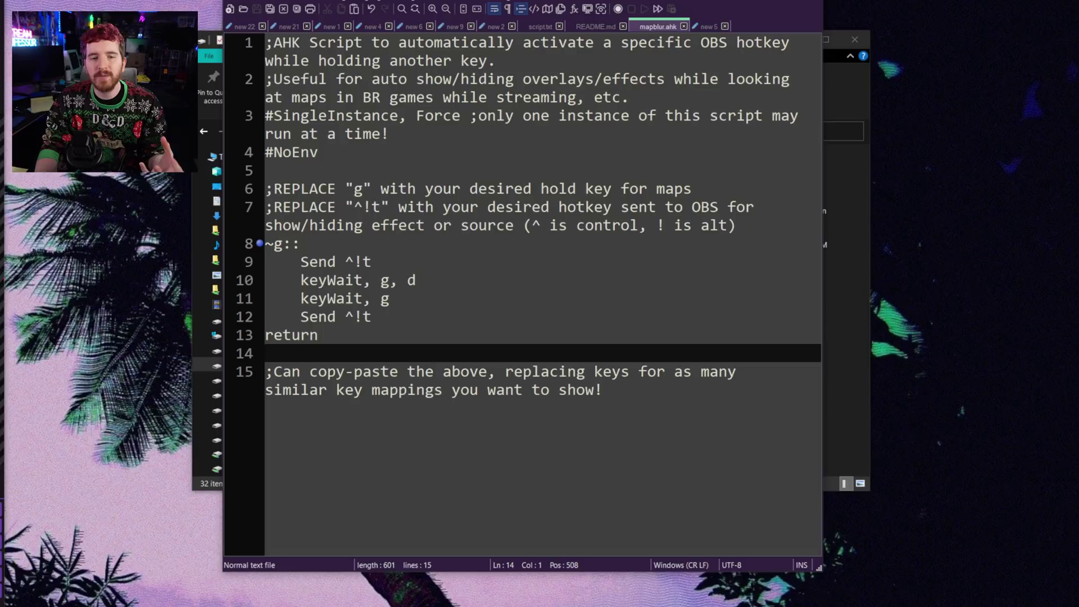
Step: Review the mapblur.ahk script's header lines, its g hold key and the ^!t hotkey it sends
{"action": "left_click", "coordinate": [336, 152]}
{"action": "key", "text": "ctrl+shift+Home"}
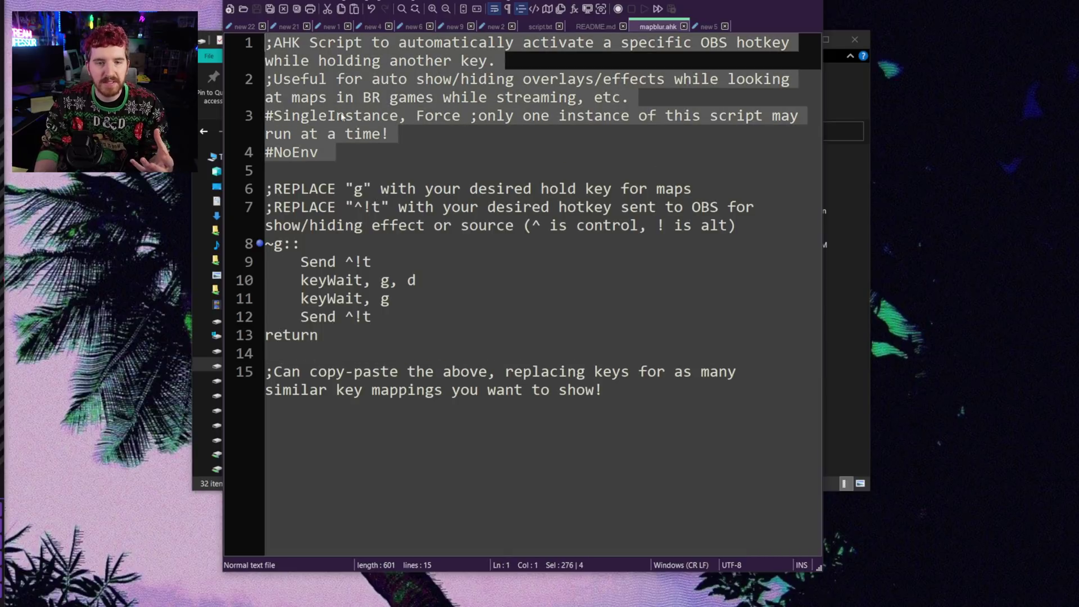
{"action": "left_click", "coordinate": [342, 116]}
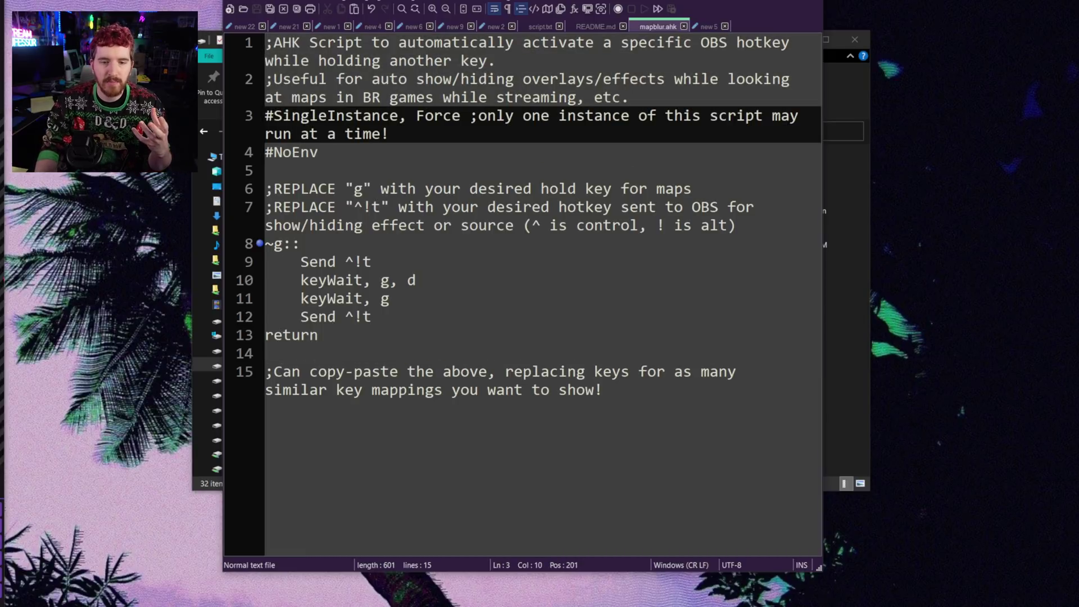
{"action": "left_click_drag", "start_coordinate": [302, 244], "coordinate": [327, 262]}
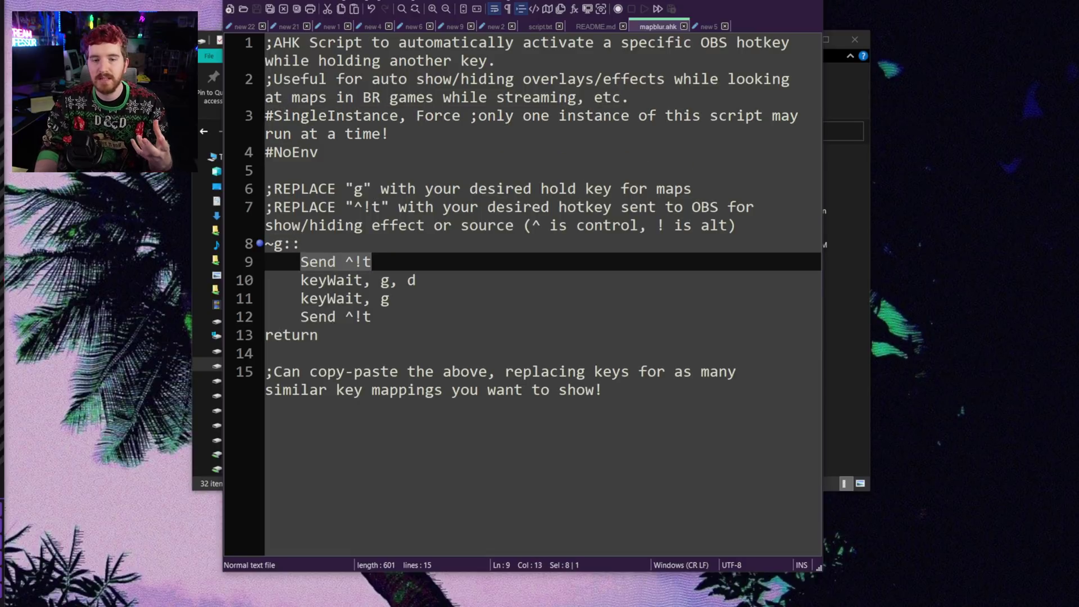
{"action": "left_click", "coordinate": [282, 243]}
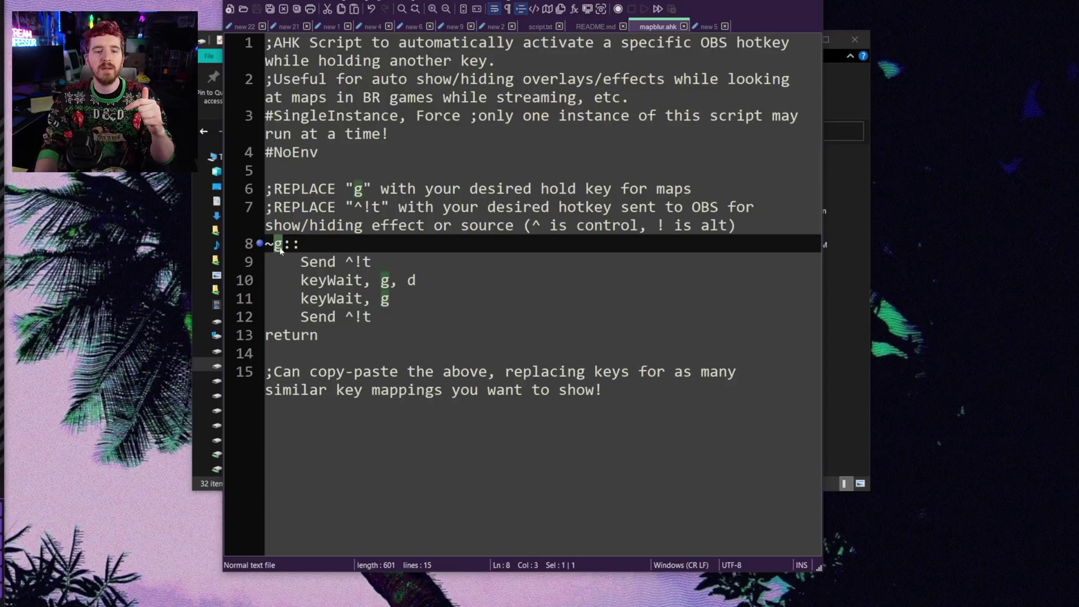
{"action": "left_click_drag", "start_coordinate": [345, 262], "coordinate": [363, 262]}
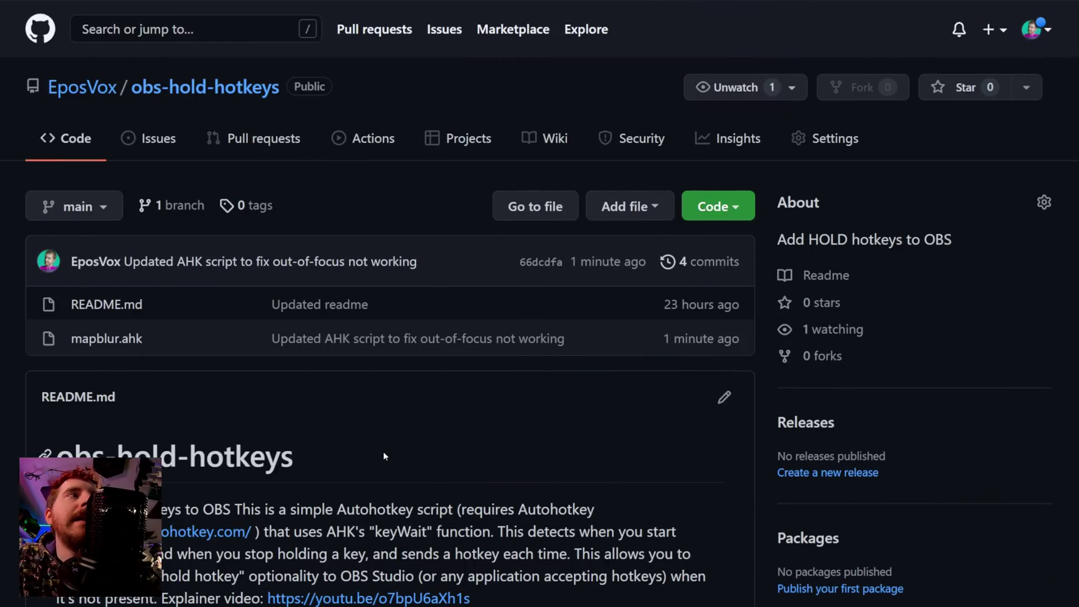
Step: Read through the obs-hold-hotkeys repository page on GitHub
{"action": "scroll", "coordinate": [385, 456], "scroll_direction": "down", "scroll_amount": 3}
{"action": "scroll", "coordinate": [377, 271], "scroll_direction": "up", "scroll_amount": 1}
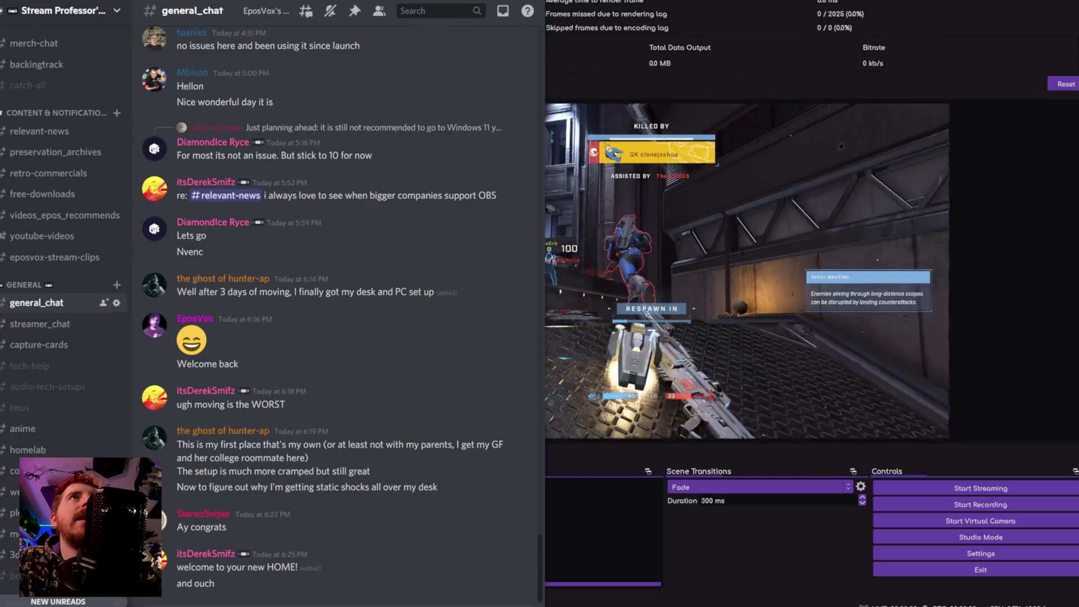
Step: Switch to OBS, open the hotkey settings and filter the list by "rx"
{"action": "key", "text": "alt+Tab"}
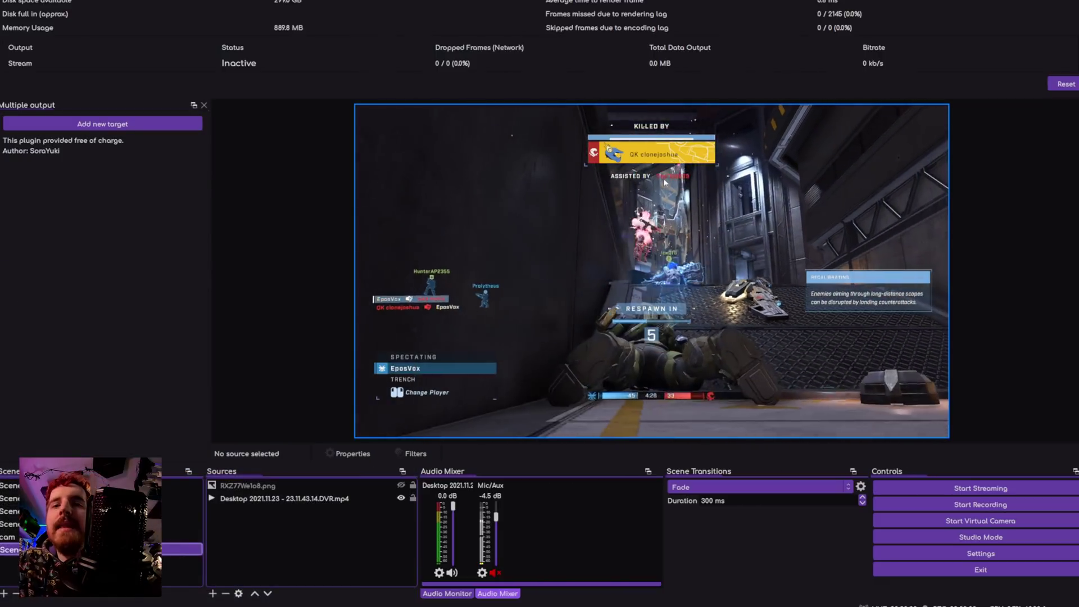
{"action": "left_click", "coordinate": [982, 553]}
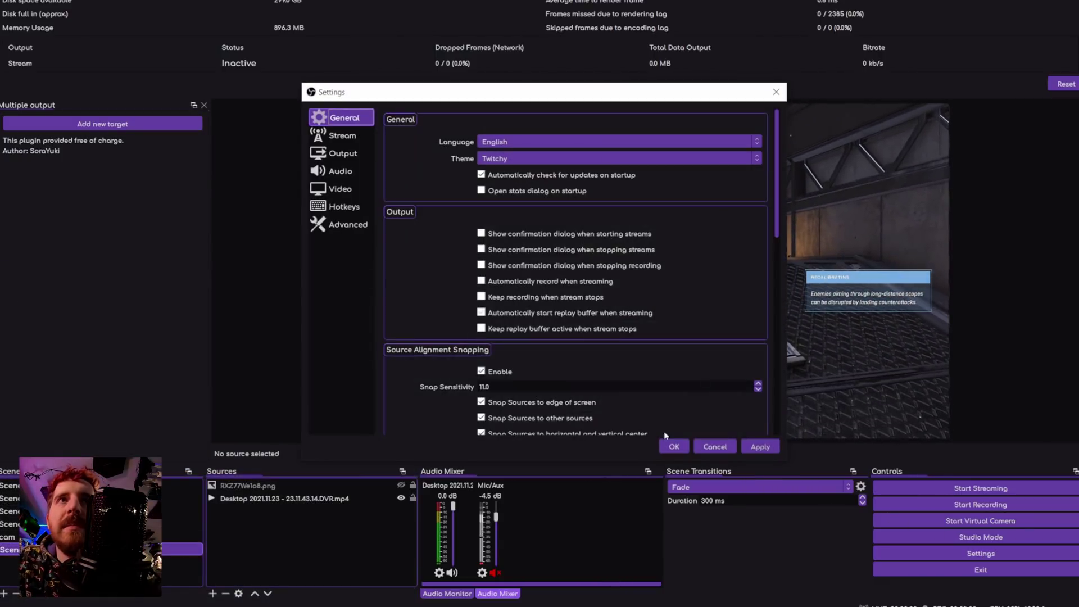
{"action": "left_click", "coordinate": [345, 224]}
{"action": "left_click", "coordinate": [361, 191]}
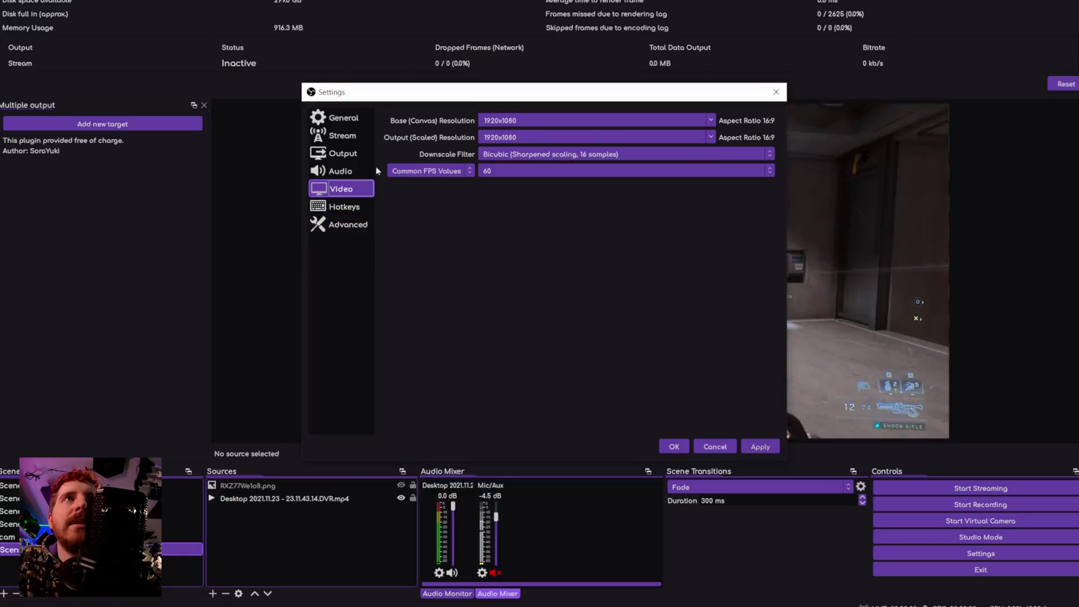
{"action": "left_click", "coordinate": [341, 207]}
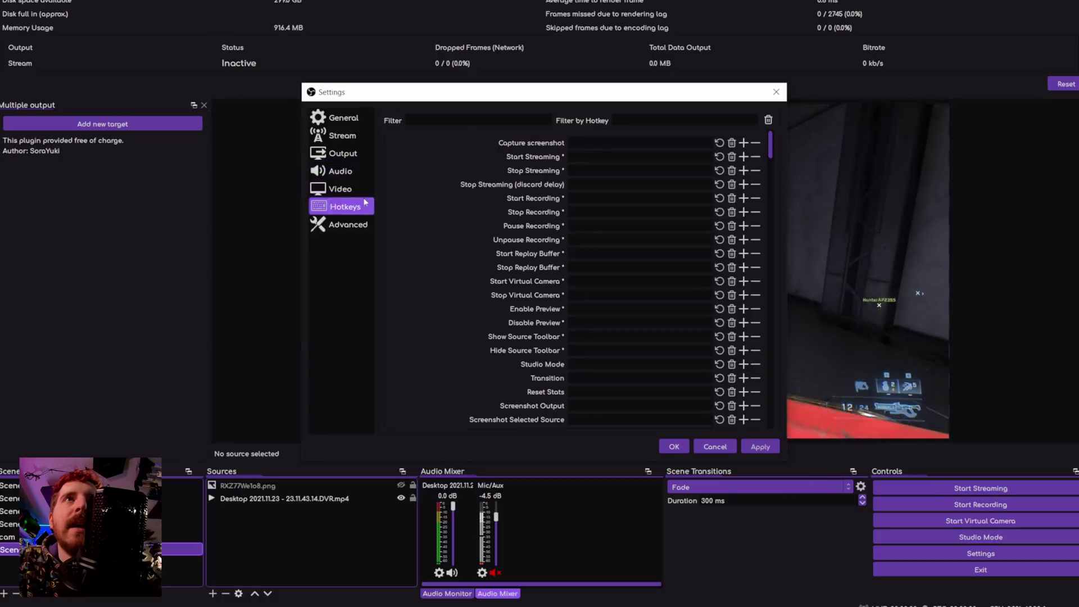
{"action": "type", "text": "rx"}
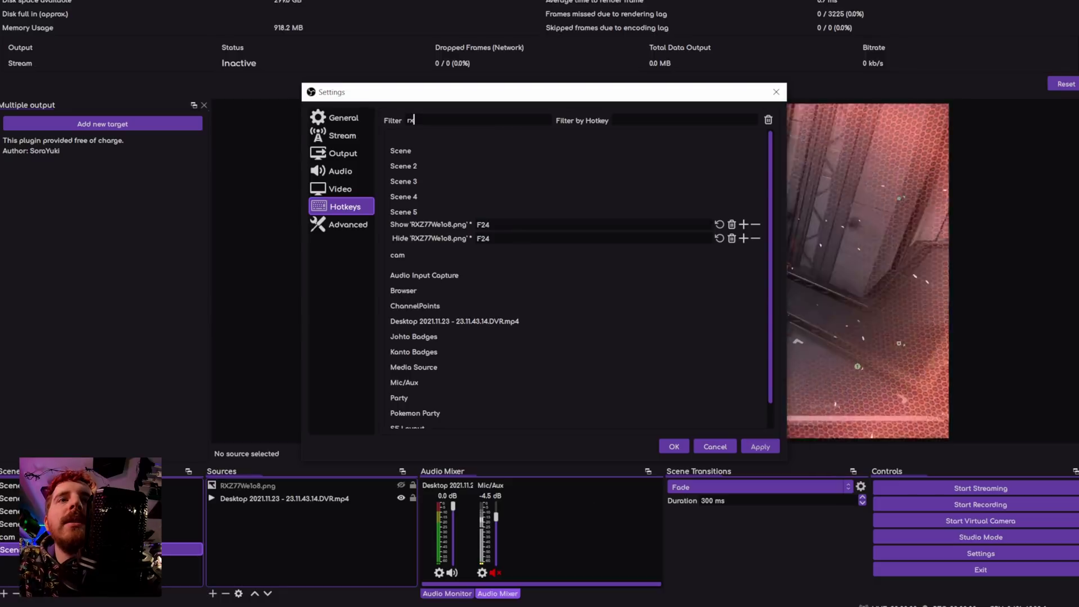
Step: Check the {F24} key in the running mapblur.ahk script, close the script and confirm the OBS hotkey settings
{"action": "right_click", "coordinate": [925, 605]}
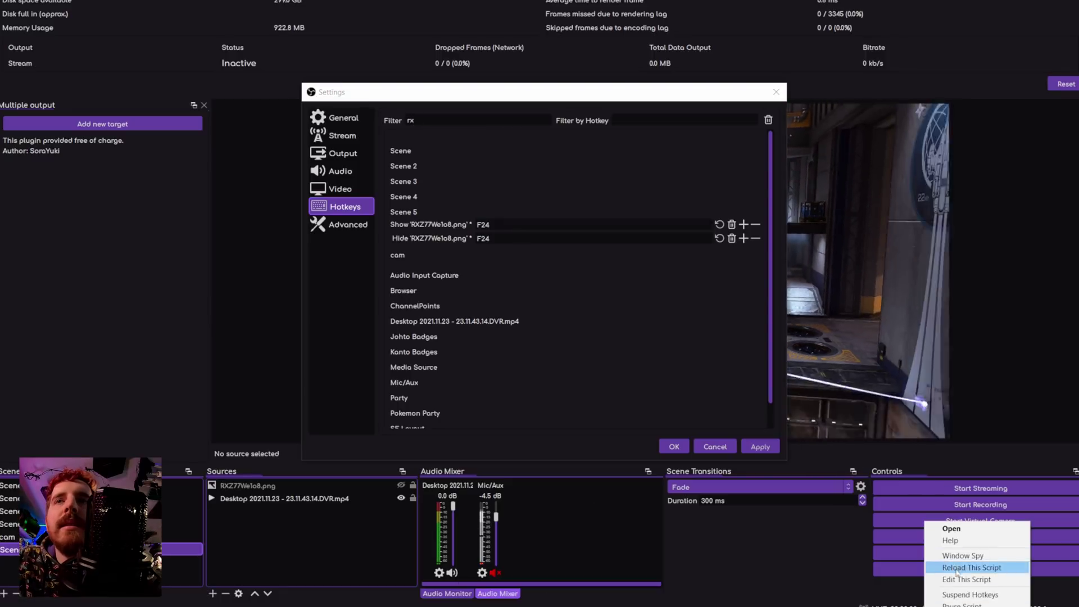
{"action": "left_click", "coordinate": [972, 577]}
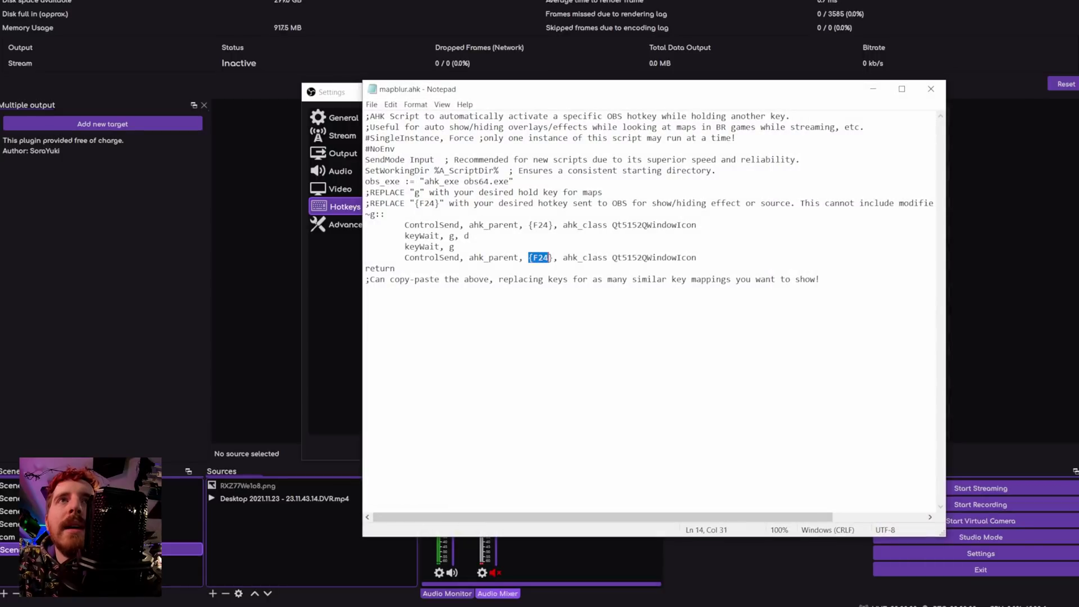
{"action": "left_click", "coordinate": [929, 91]}
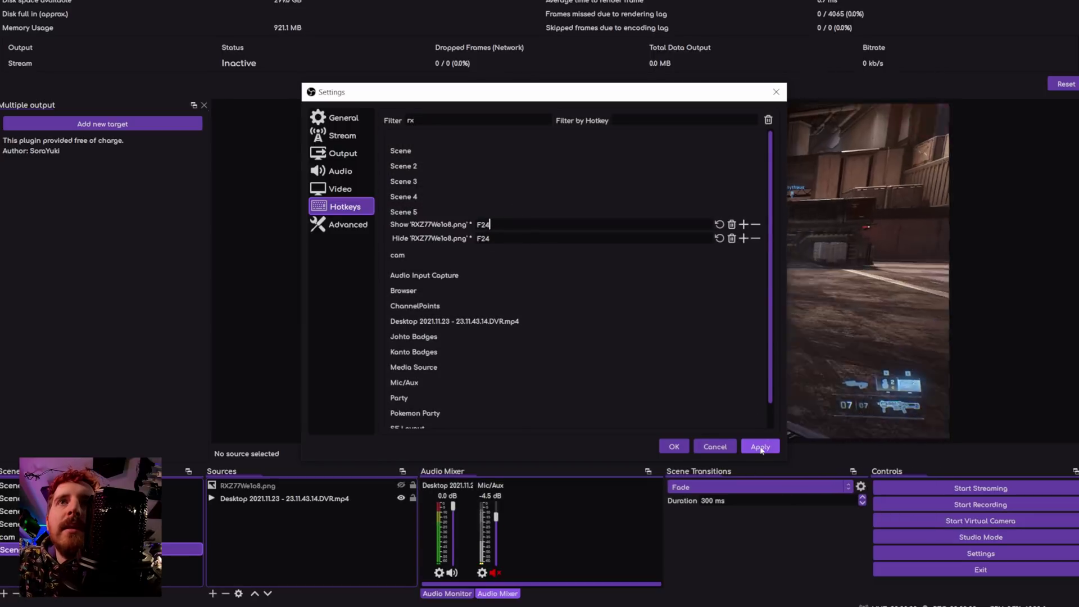
{"action": "left_click", "coordinate": [673, 446]}
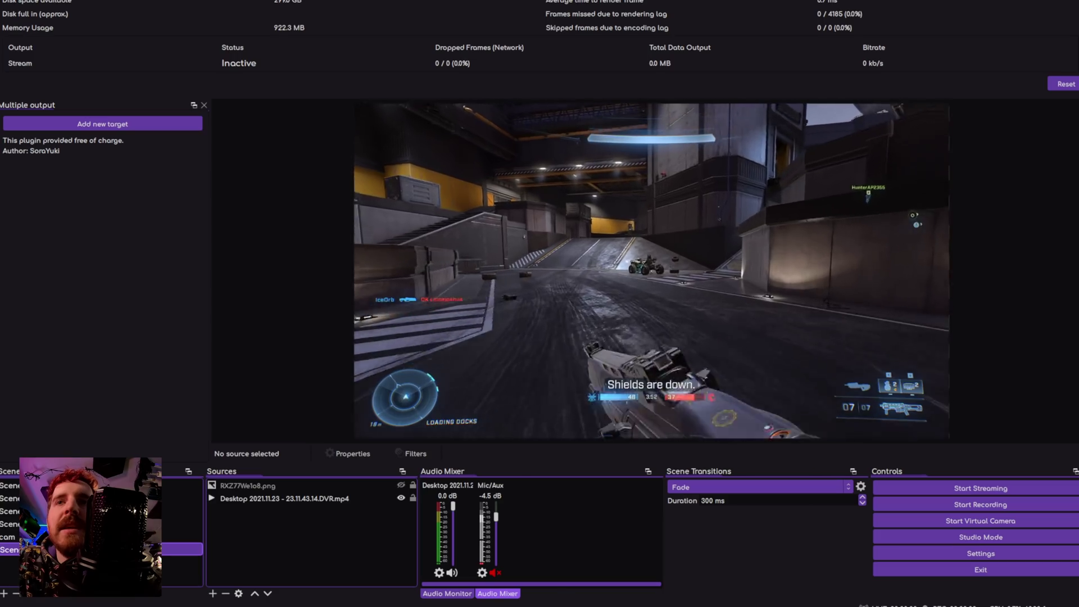
{"action": "left_click", "coordinate": [921, 605]}
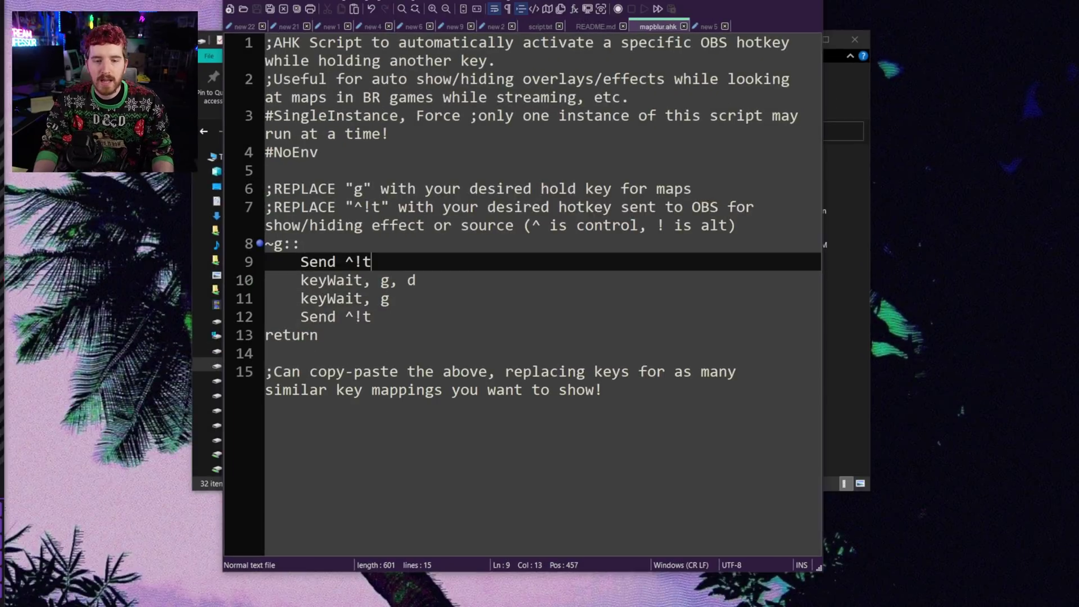
Step: Review the first Send ^!t and keyWait lines and the final Send ^!t line in mapblur.ahk
{"action": "left_click_drag", "start_coordinate": [417, 279], "coordinate": [309, 262]}
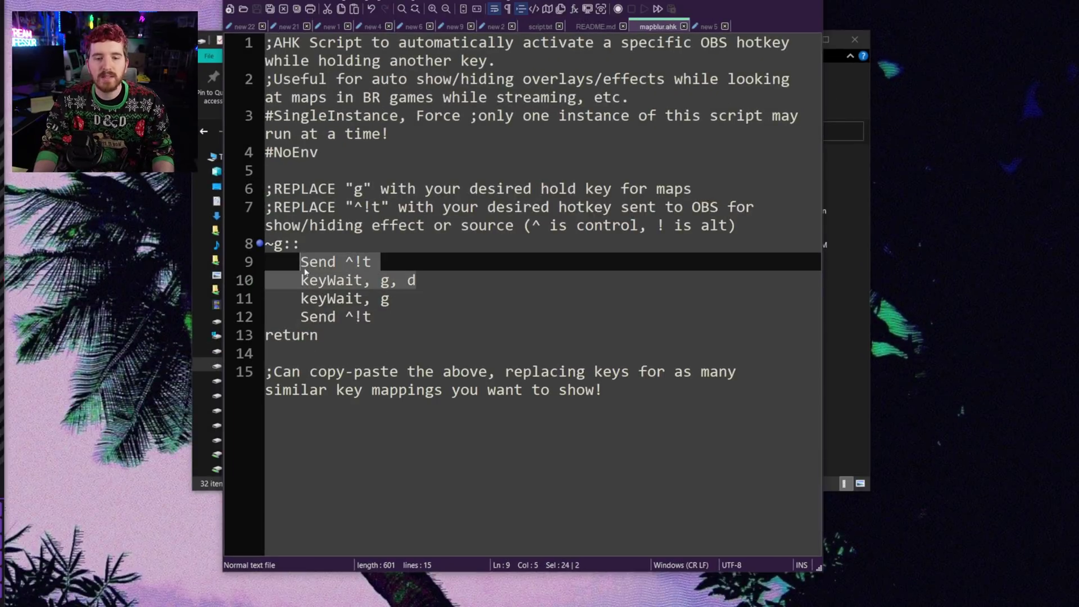
{"action": "left_click_drag", "start_coordinate": [372, 317], "coordinate": [301, 317]}
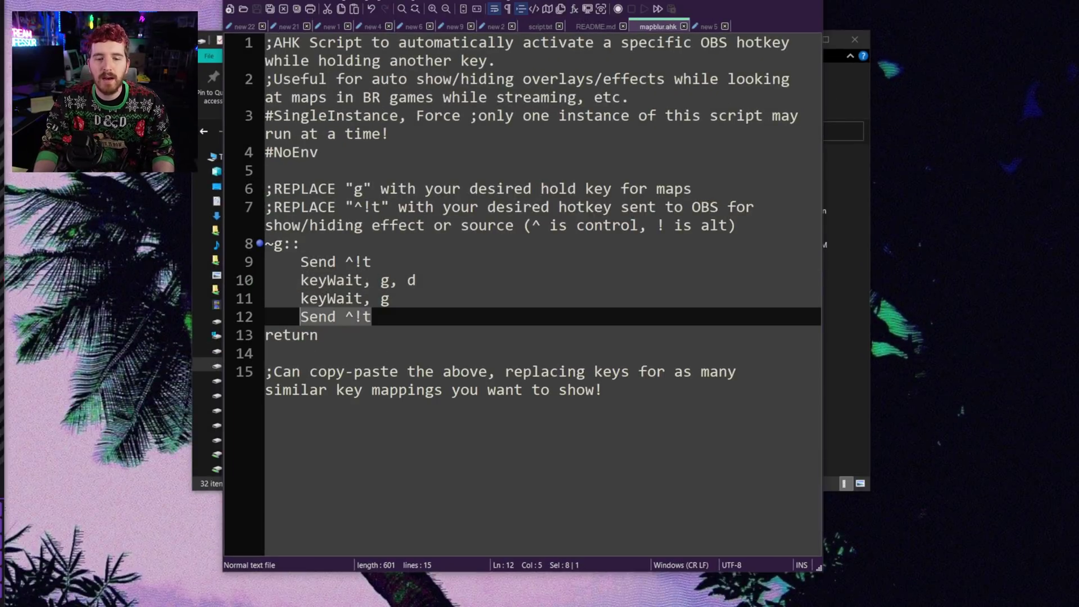
{"action": "left_click", "coordinate": [454, 78]}
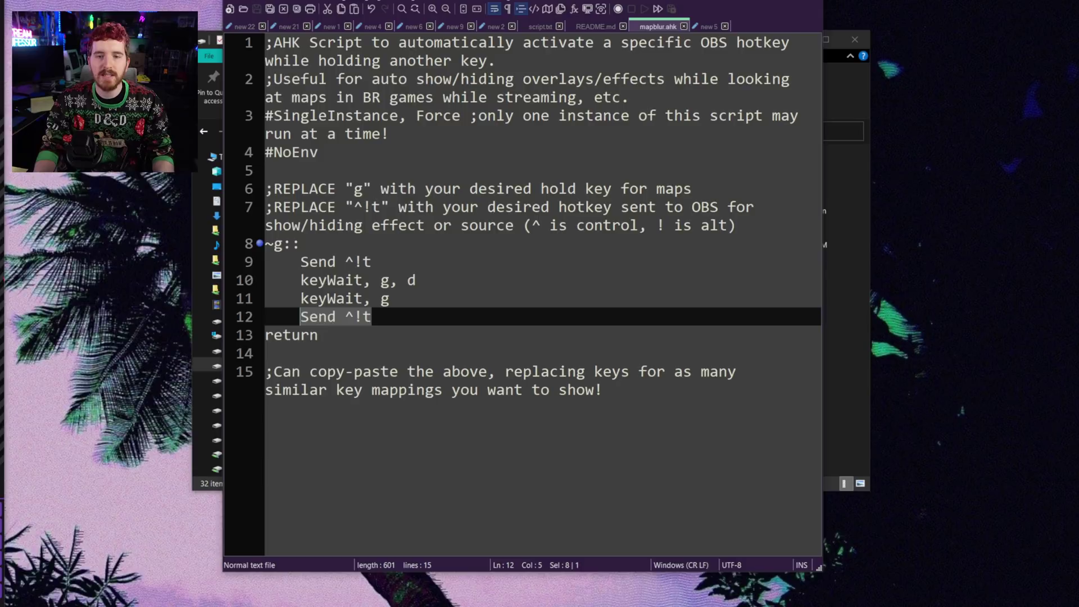
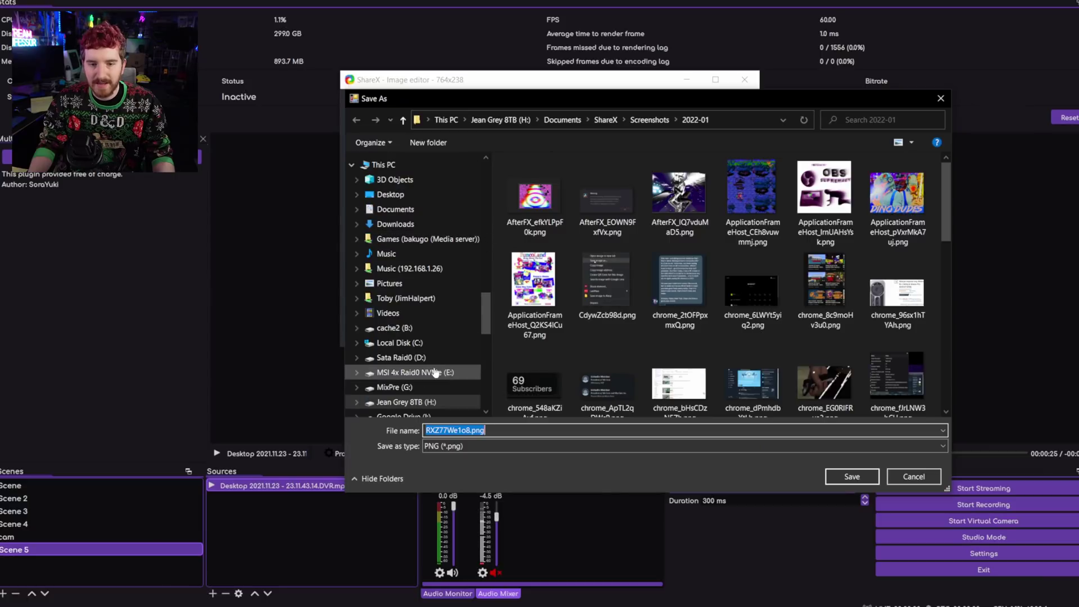
Step: Save the edited screenshot as RXZ77We1o8.png on the MSI 4x Raid0 NVMe (E:) drive
{"action": "left_click", "coordinate": [436, 373]}
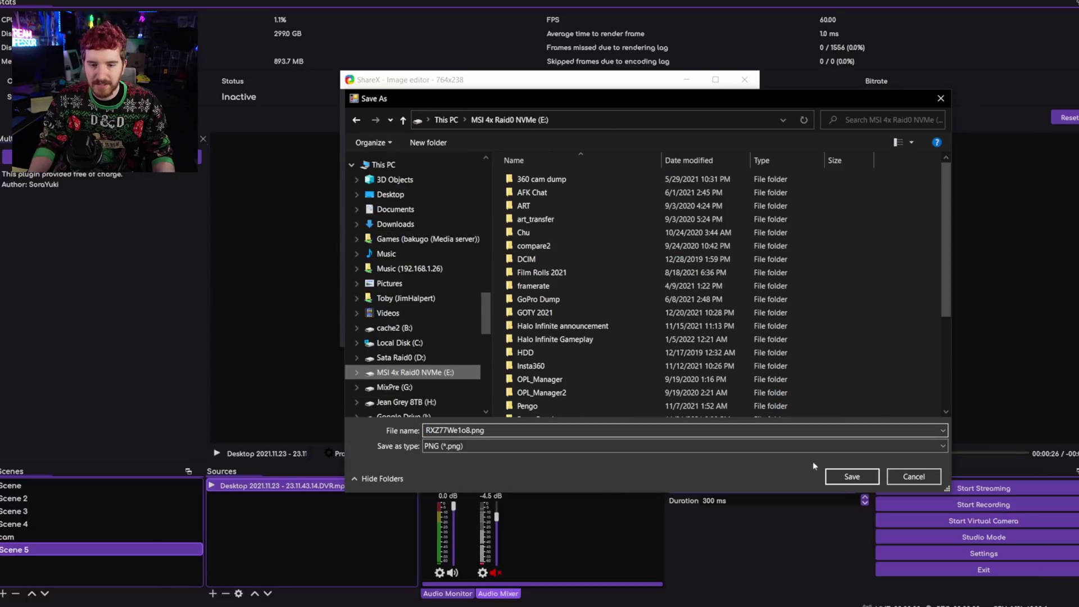
{"action": "left_click", "coordinate": [851, 476]}
Step: Add RXZ77We1o8.png to Scene 5 as an overlay spanning the full canvas width, and hide it
{"action": "scroll", "coordinate": [439, 459], "scroll_direction": "down", "scroll_amount": 2}
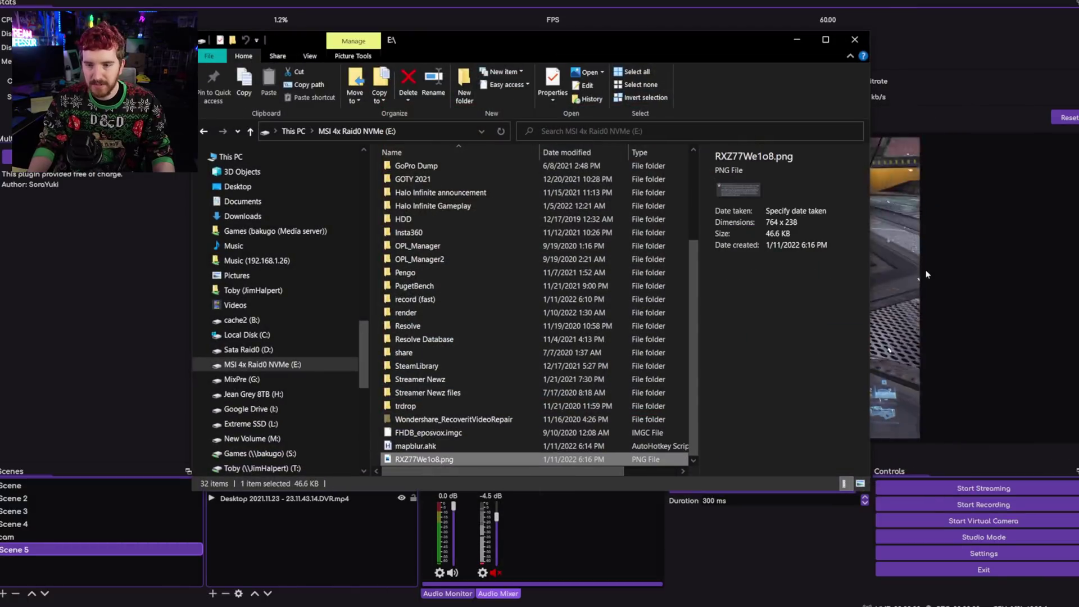
{"action": "left_click_drag", "start_coordinate": [927, 274], "coordinate": [927, 274]}
{"action": "left_click_drag", "start_coordinate": [641, 217], "coordinate": [919, 366]}
{"action": "left_click_drag", "start_coordinate": [815, 292], "coordinate": [814, 359]}
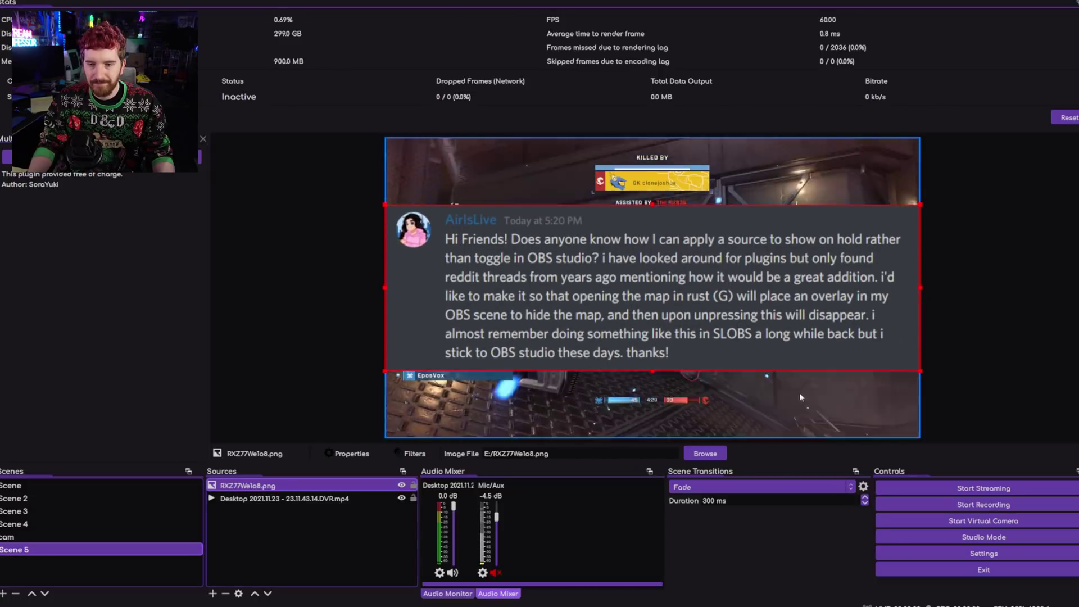
{"action": "left_click", "coordinate": [401, 485]}
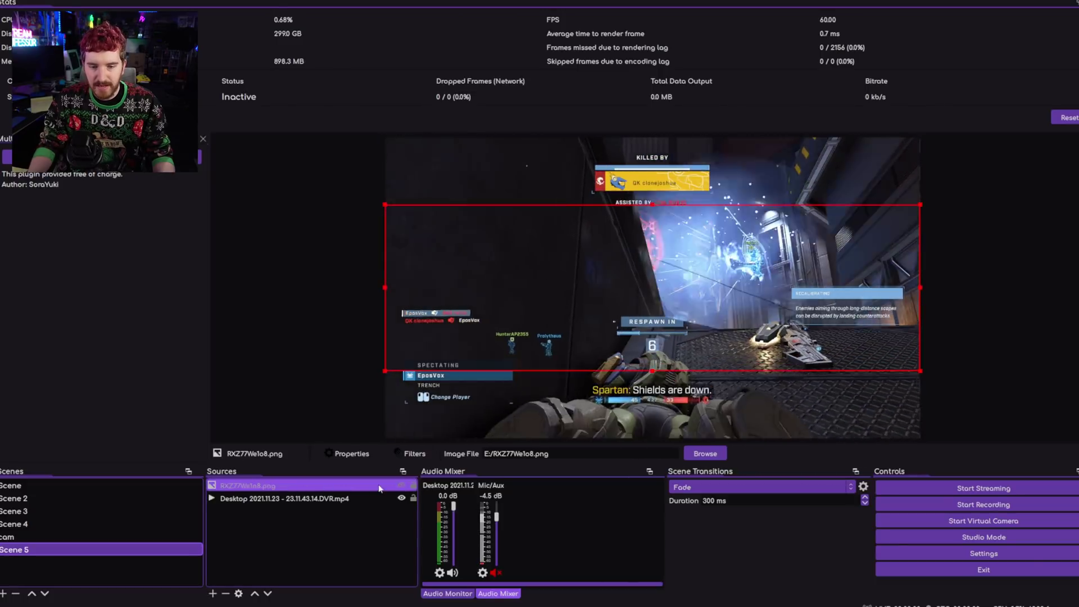
Step: Filter the OBS hotkeys by RX and assign Ctrl + Alt + T to both Show and Hide for RXZ77We1o8.png in Scene 5
{"action": "left_click", "coordinate": [983, 553]}
{"action": "left_click", "coordinate": [344, 223]}
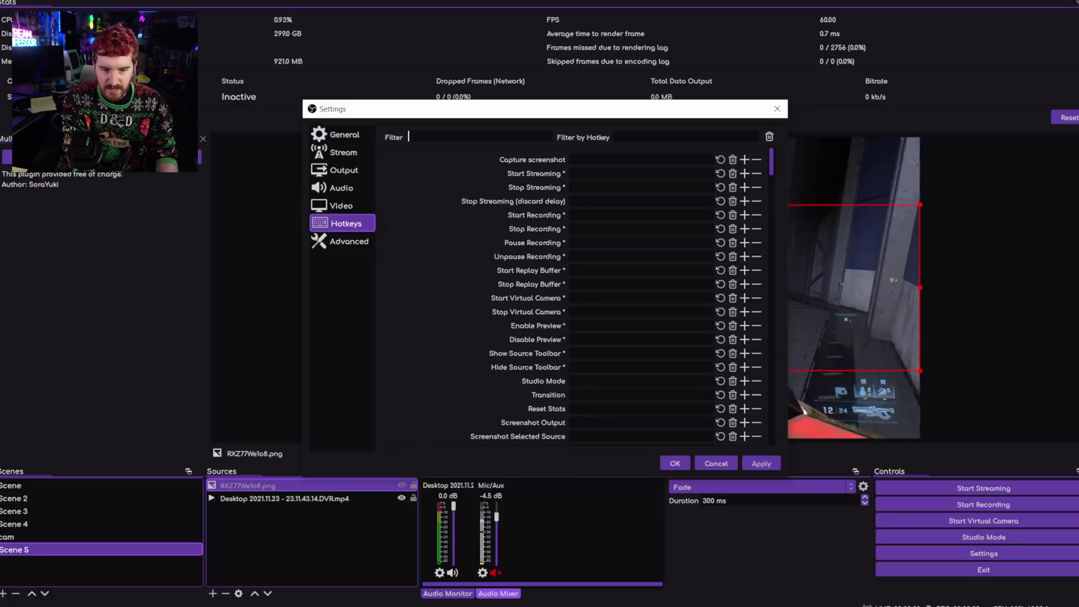
{"action": "type", "text": "X"}
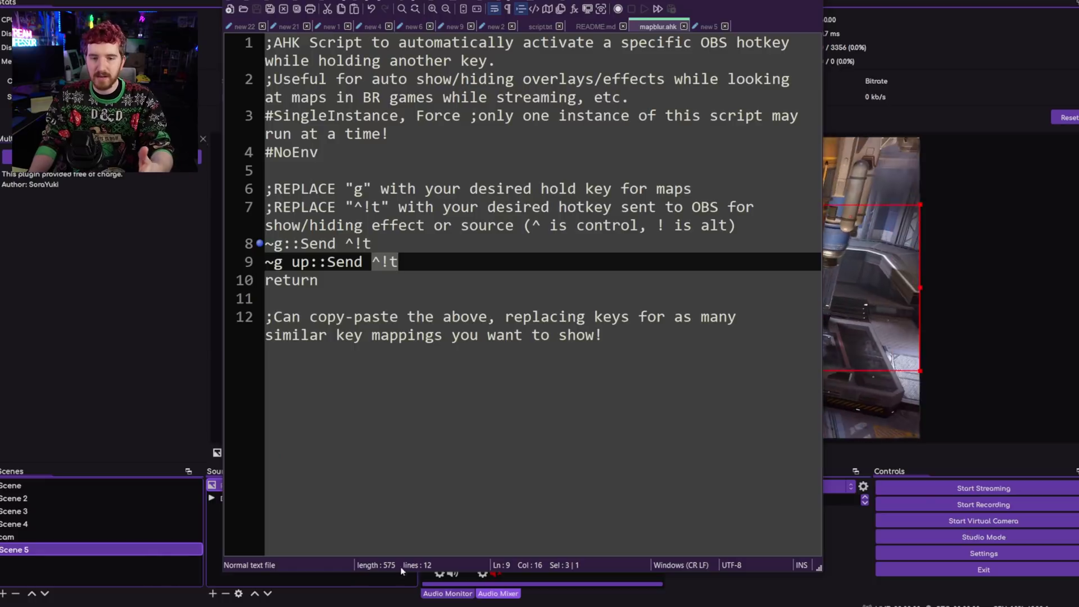
{"action": "key", "text": "alt+F4"}
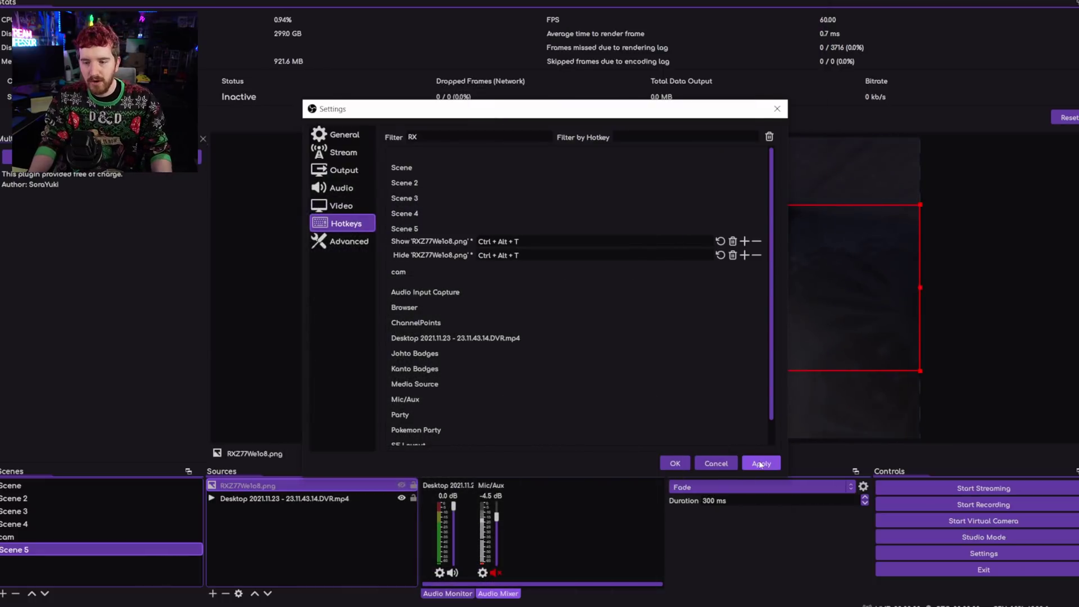
{"action": "left_click", "coordinate": [669, 463]}
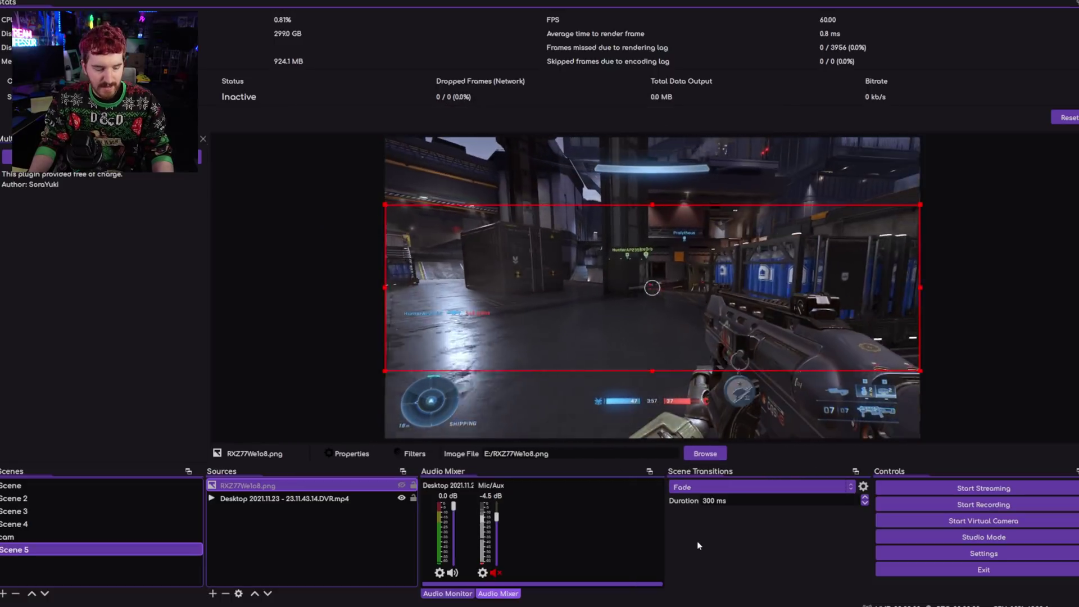
Step: Test showing and hiding the RXZ77We1o8.png overlay several times with the script's hold key G
{"action": "key", "text": "g"}
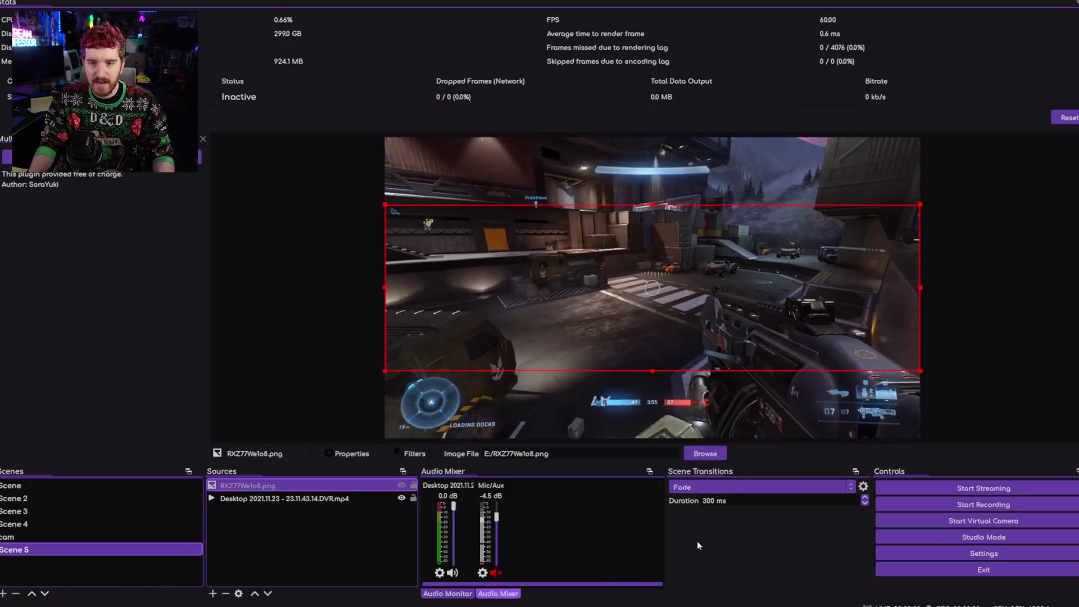
{"action": "key", "text": "g"}
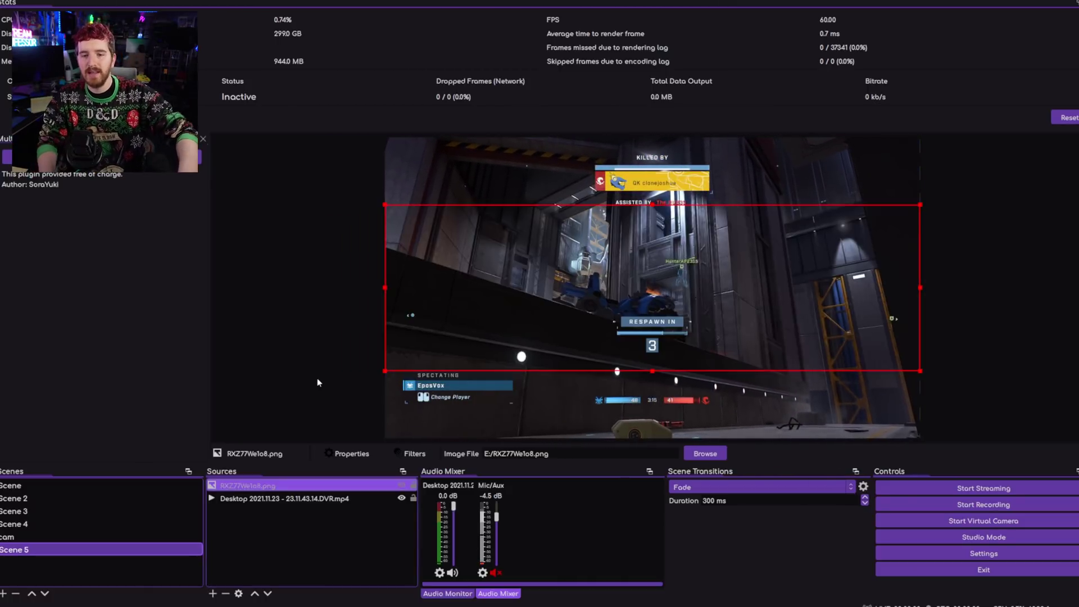
{"action": "key", "text": "g"}
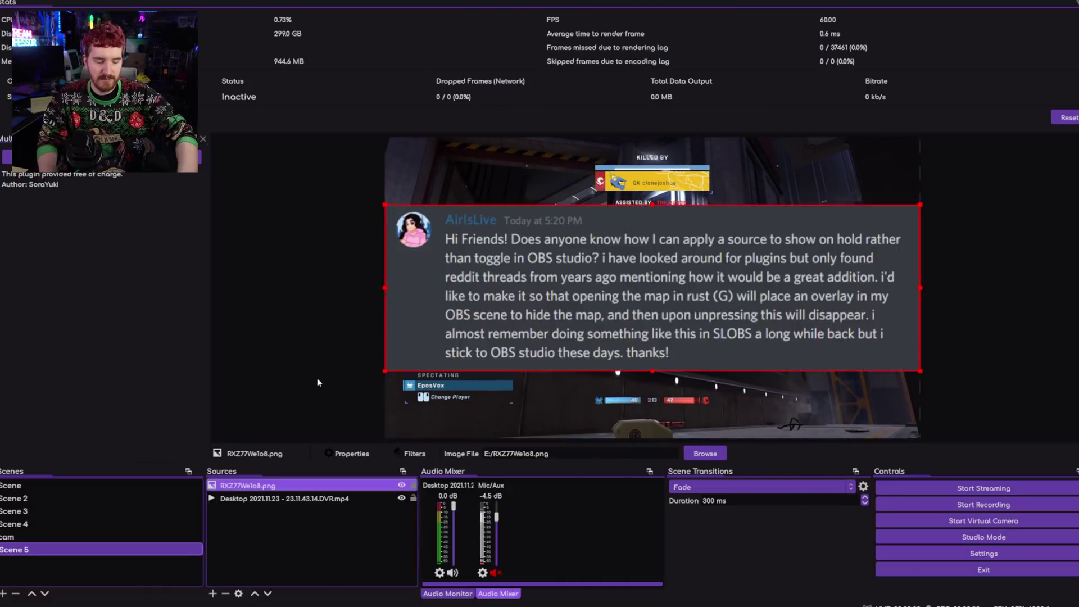
{"action": "key", "text": "g"}
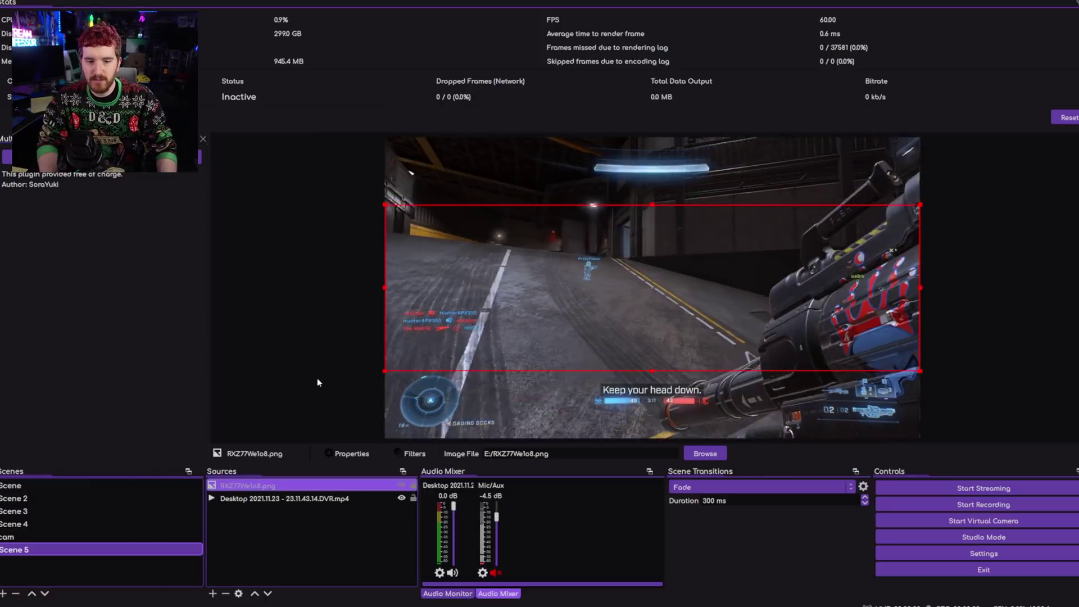
{"action": "key", "text": "g"}
{"action": "key", "text": "g"}
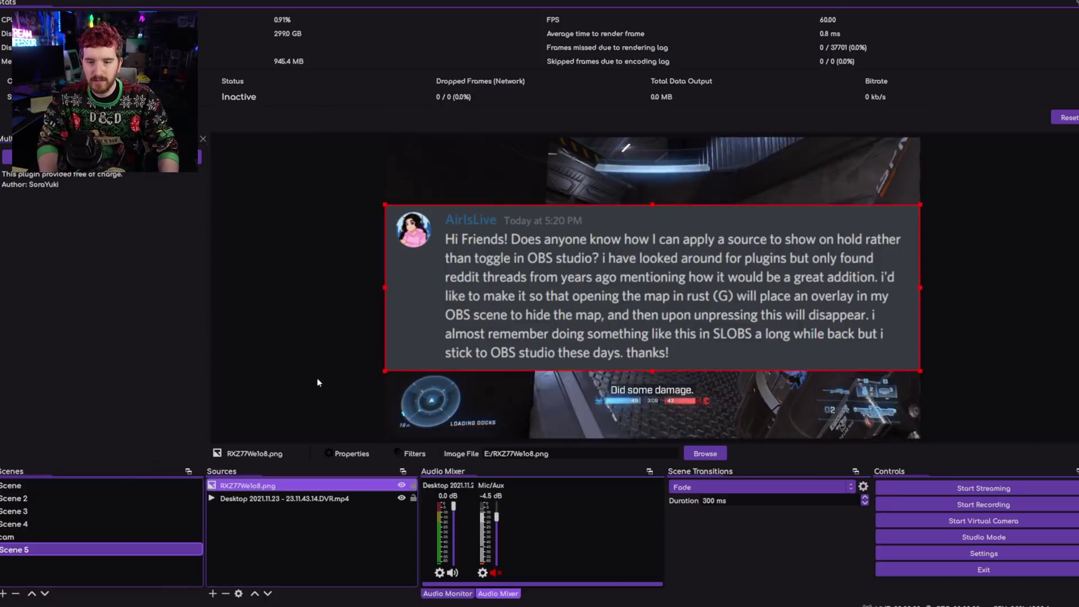
{"action": "key", "text": "g"}
{"action": "key", "text": "g"}
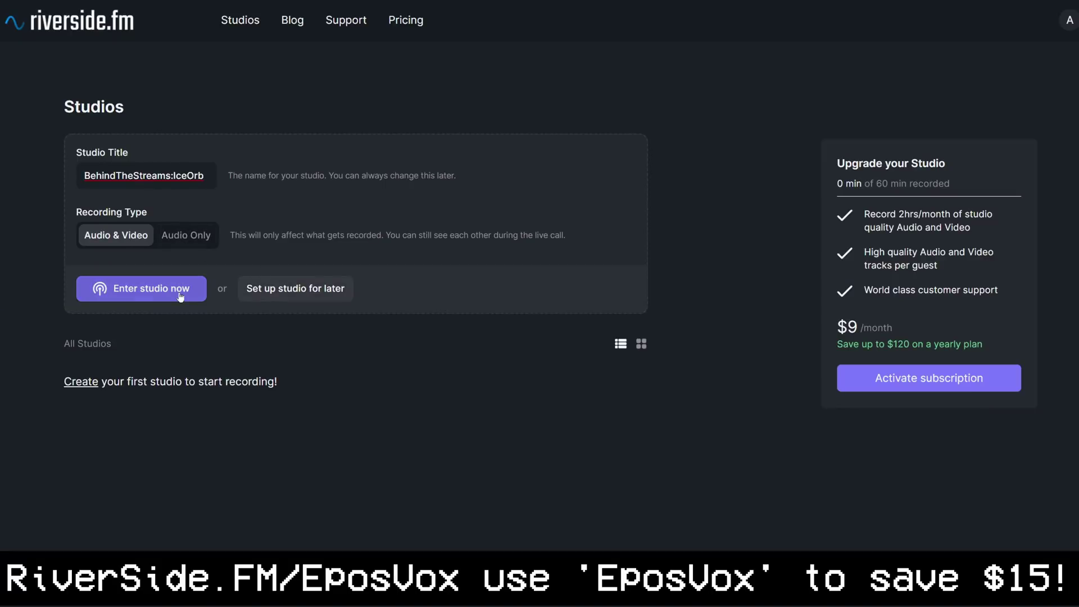
Step: Switch to Riverside and enter the BehindTheStreams:IceOrb studio with the Audio & Video recording type
{"action": "left_click", "coordinate": [180, 296]}
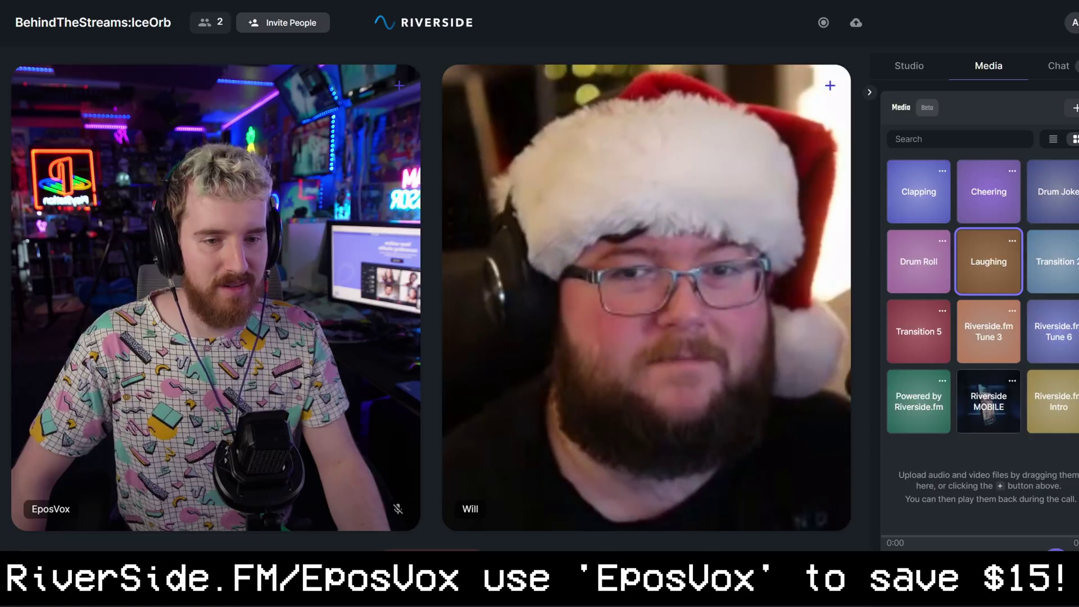
{"action": "key", "text": "Escape"}
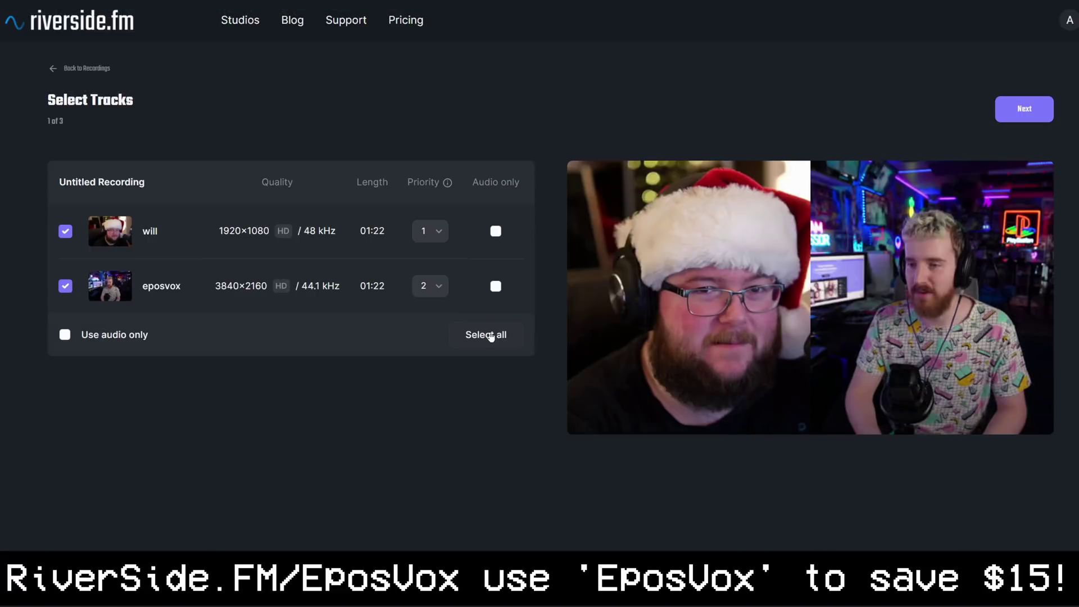
Step: Design the two-track video as a grid with gaps and sharp corners over the pink-to-blue gradient background
{"action": "left_click", "coordinate": [1036, 116]}
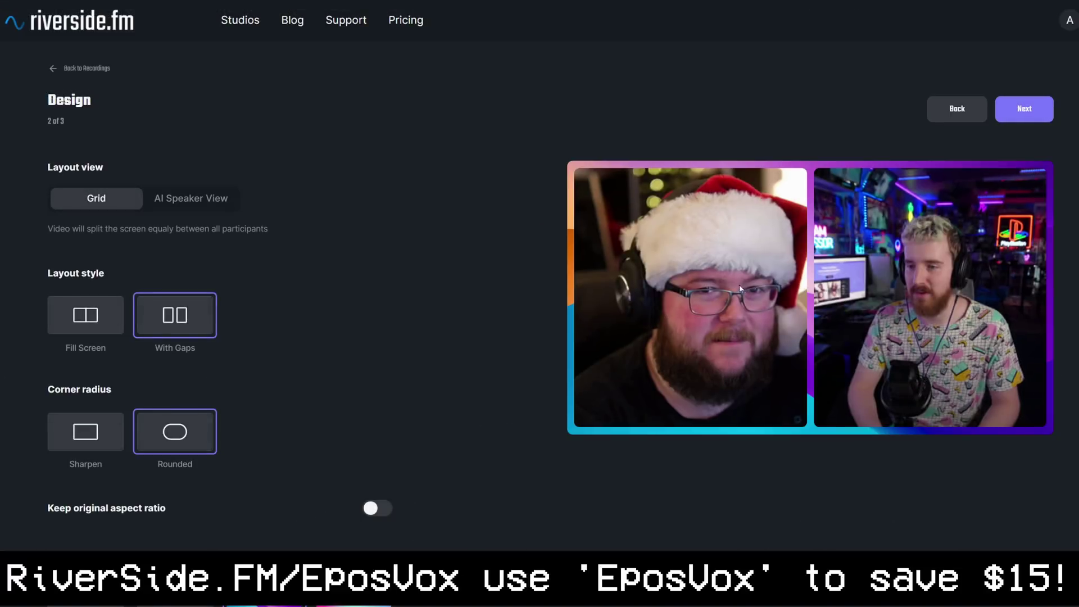
{"action": "left_click", "coordinate": [93, 330]}
{"action": "left_click", "coordinate": [169, 319]}
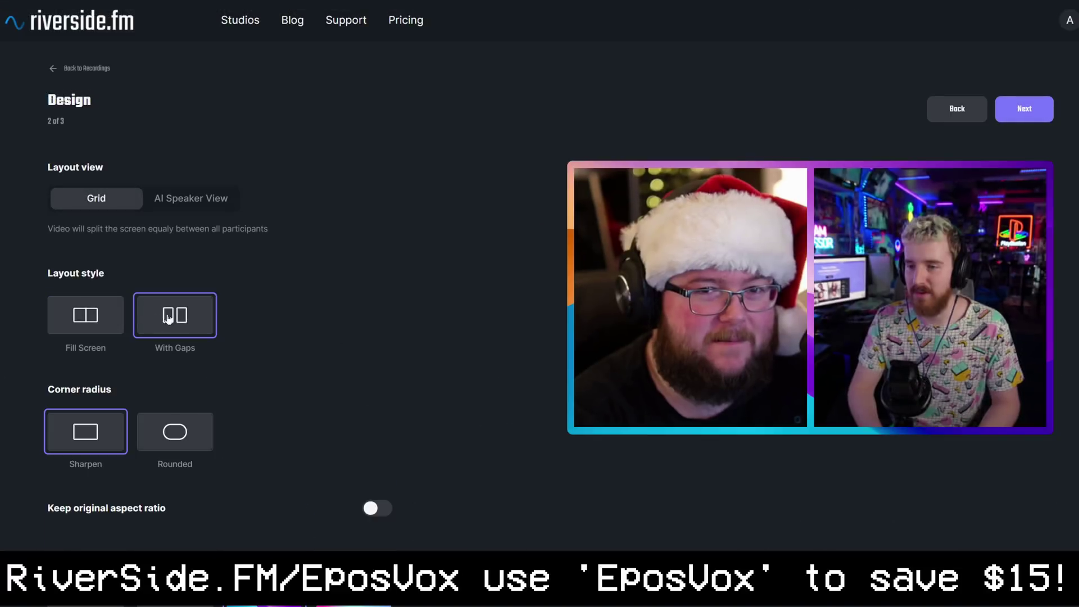
{"action": "scroll", "coordinate": [315, 475], "scroll_direction": "down", "scroll_amount": 4}
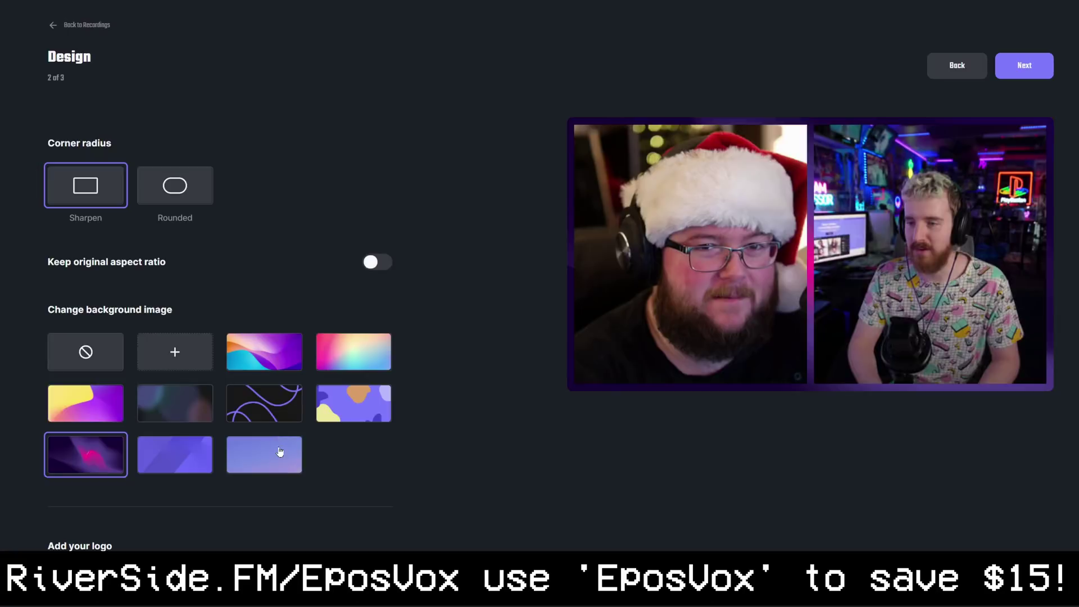
{"action": "left_click", "coordinate": [279, 451]}
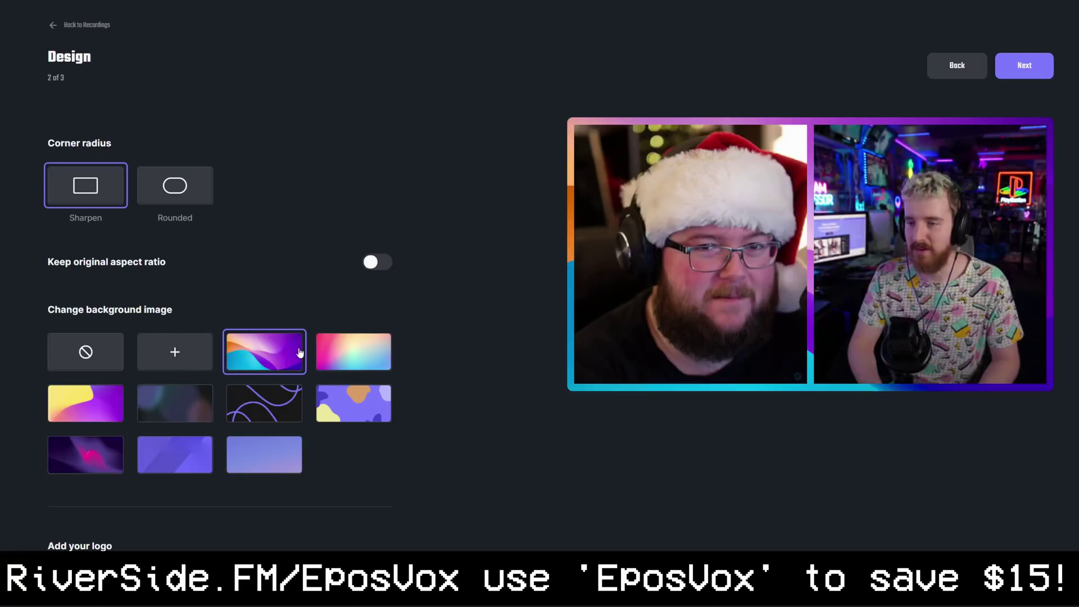
{"action": "left_click", "coordinate": [358, 354]}
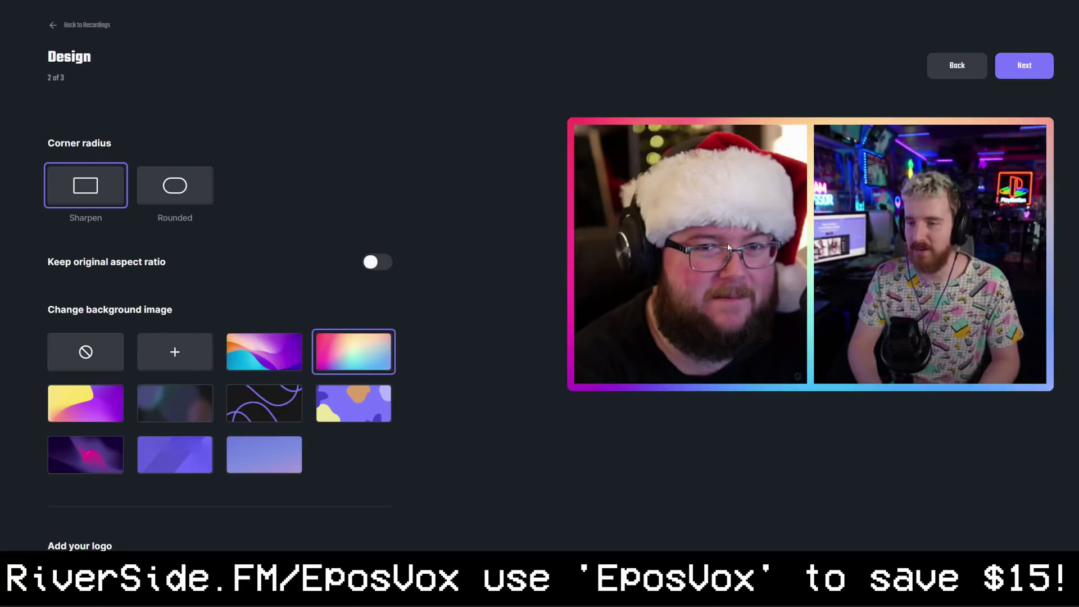
Step: Add GE - Epos Logo Render.png as the logo of the video design
{"action": "scroll", "coordinate": [409, 390], "scroll_direction": "down", "scroll_amount": 2}
{"action": "left_click", "coordinate": [192, 532]}
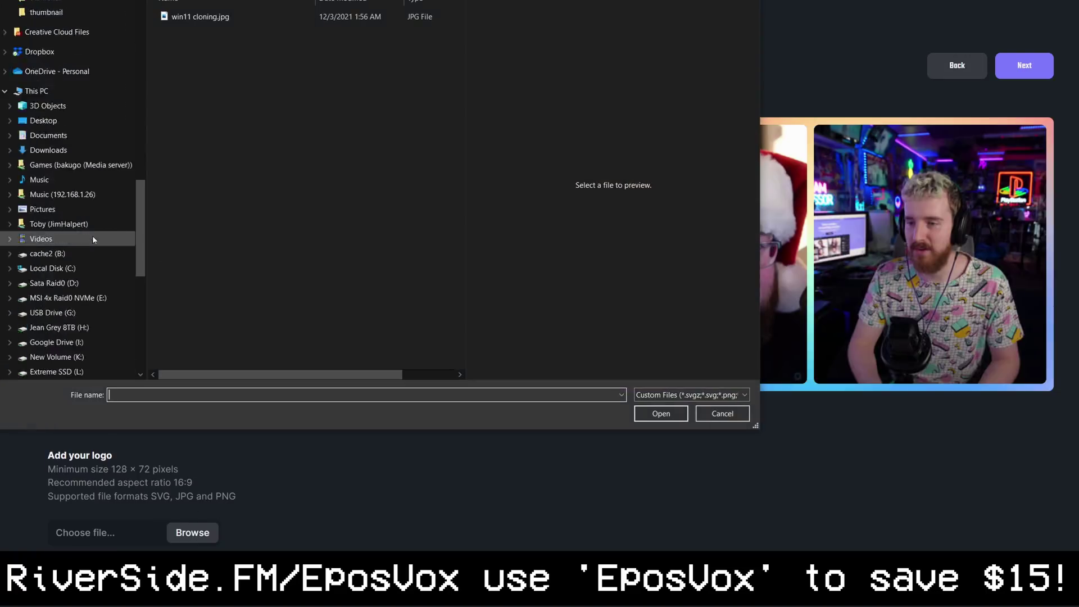
{"action": "scroll", "coordinate": [67, 236], "scroll_direction": "up", "scroll_amount": 5}
{"action": "left_click", "coordinate": [56, 204]}
{"action": "double_click", "coordinate": [210, 110]}
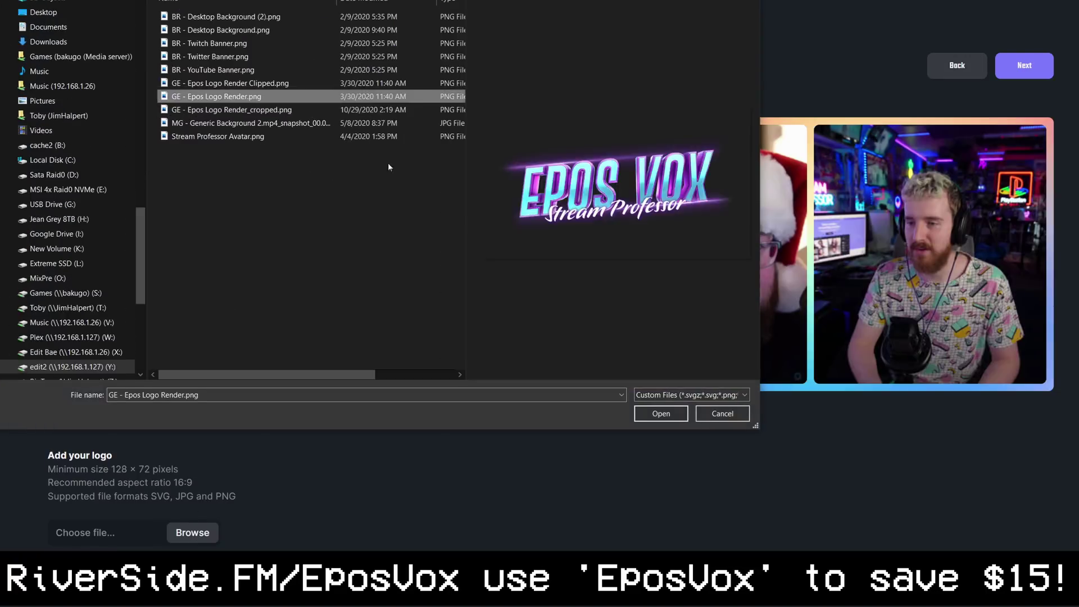
{"action": "left_click", "coordinate": [661, 412]}
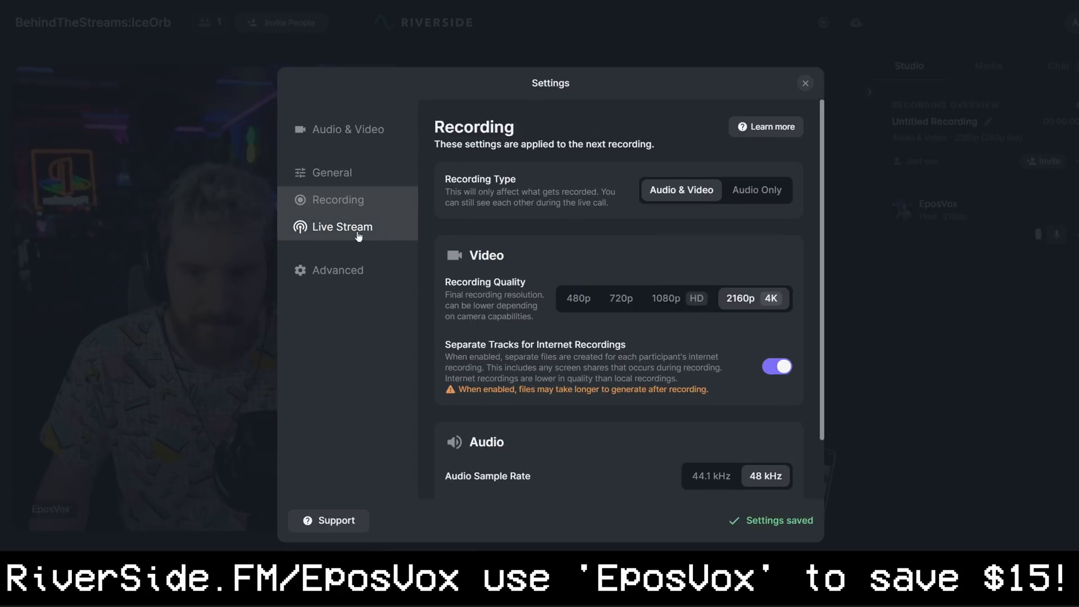
Step: Review the streaming platforms offered in the studio's Live Stream settings
{"action": "left_click", "coordinate": [358, 235]}
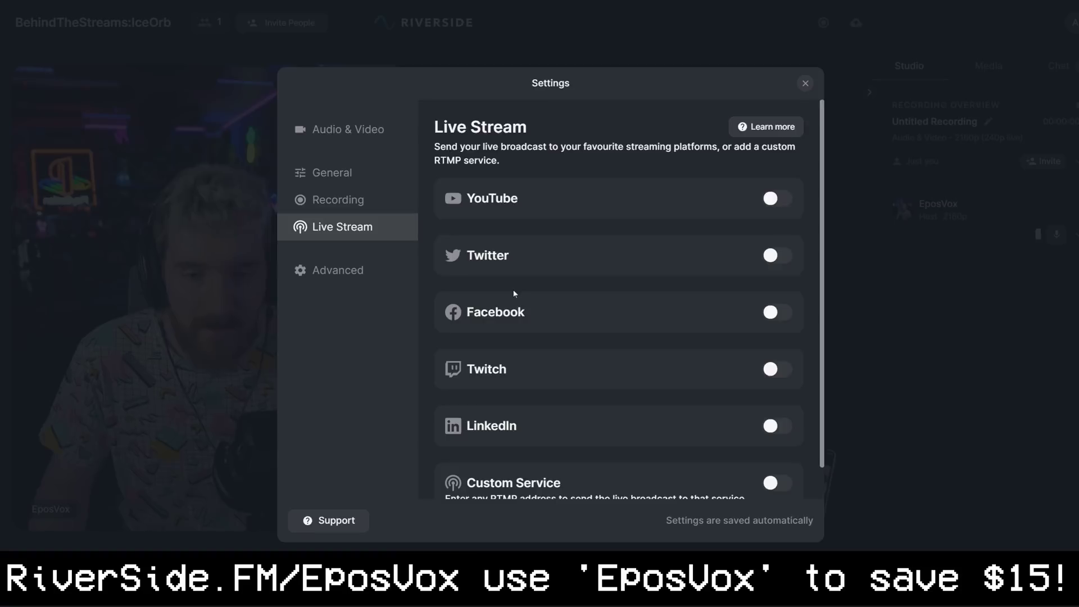
{"action": "scroll", "coordinate": [515, 293], "scroll_direction": "down", "scroll_amount": 1}
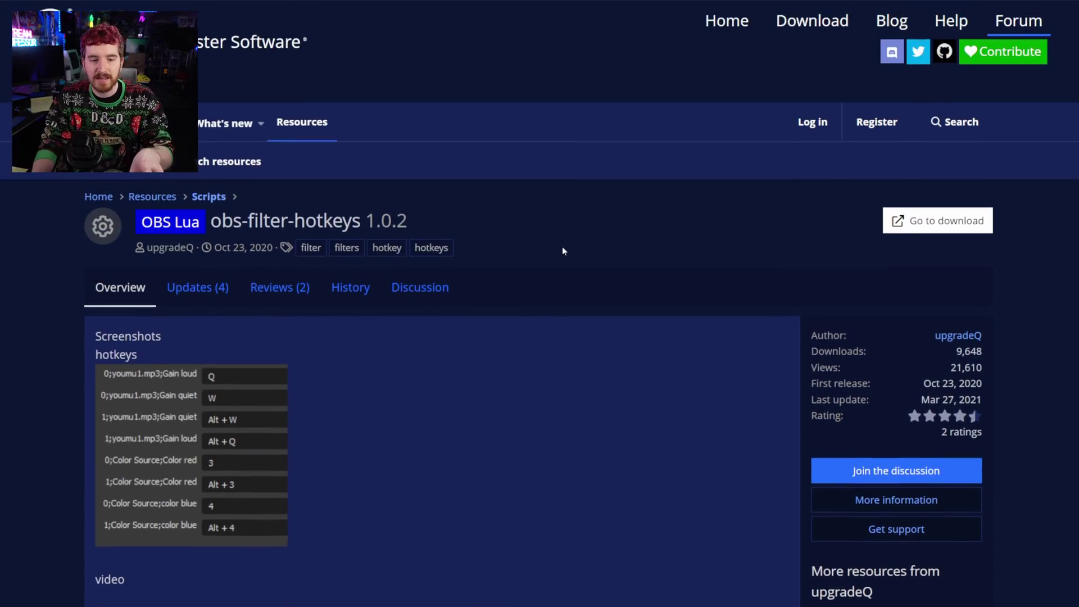
Step: Look over the obs-filter-hotkeys 1.0.2 page and load filter_hotkeys_video.lua from the obs-filter-hotkeys-1.0.2 folder as an OBS script
{"action": "scroll", "coordinate": [562, 249], "scroll_direction": "down", "scroll_amount": 3}
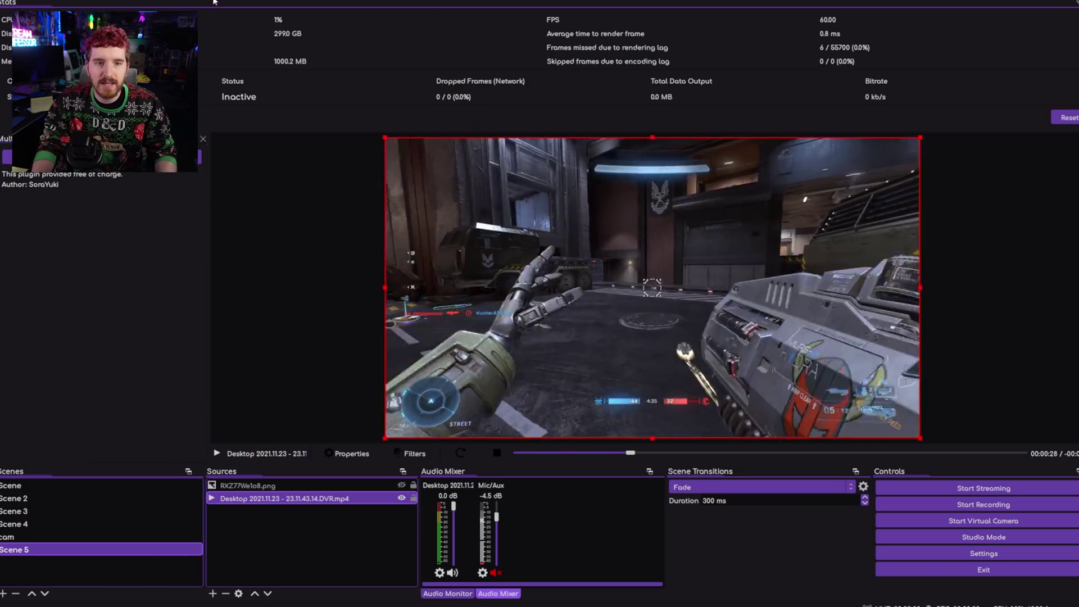
{"action": "left_click", "coordinate": [225, 1]}
{"action": "left_click", "coordinate": [240, 105]}
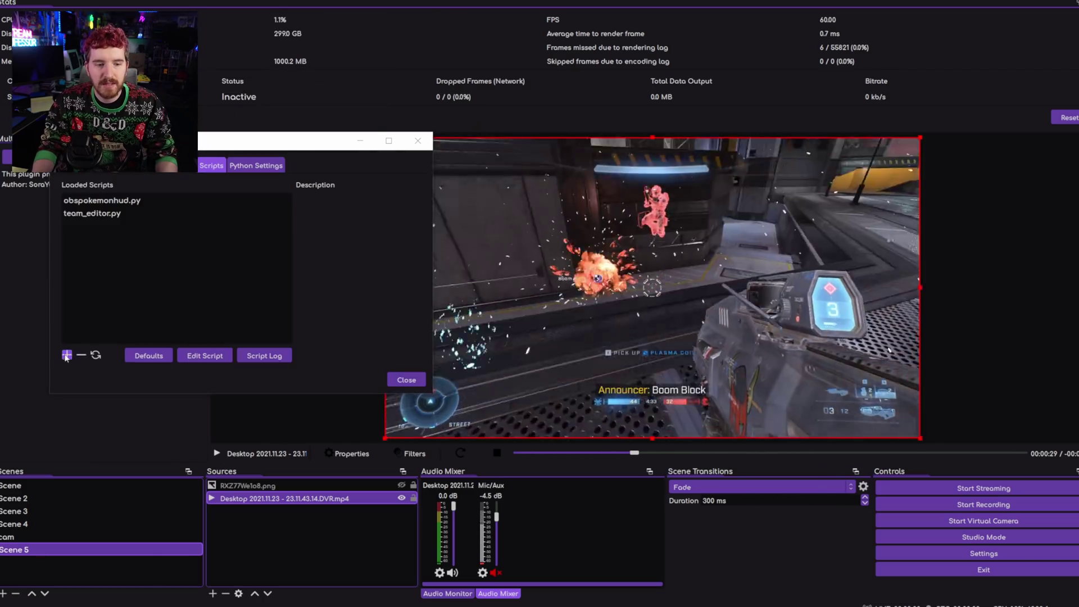
{"action": "left_click", "coordinate": [68, 353]}
{"action": "left_click", "coordinate": [298, 254]}
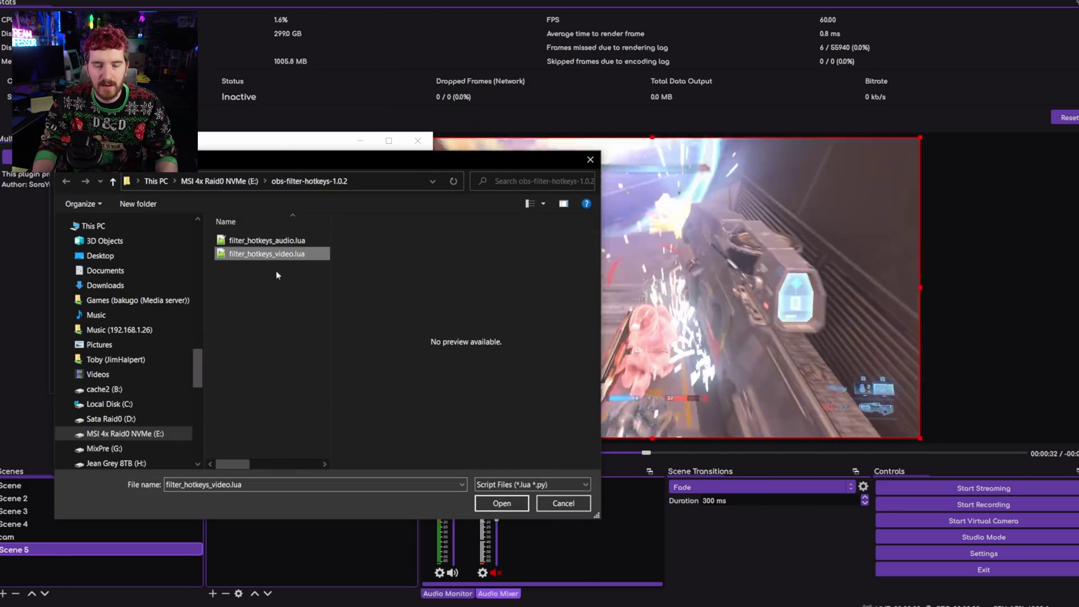
{"action": "left_click", "coordinate": [502, 503]}
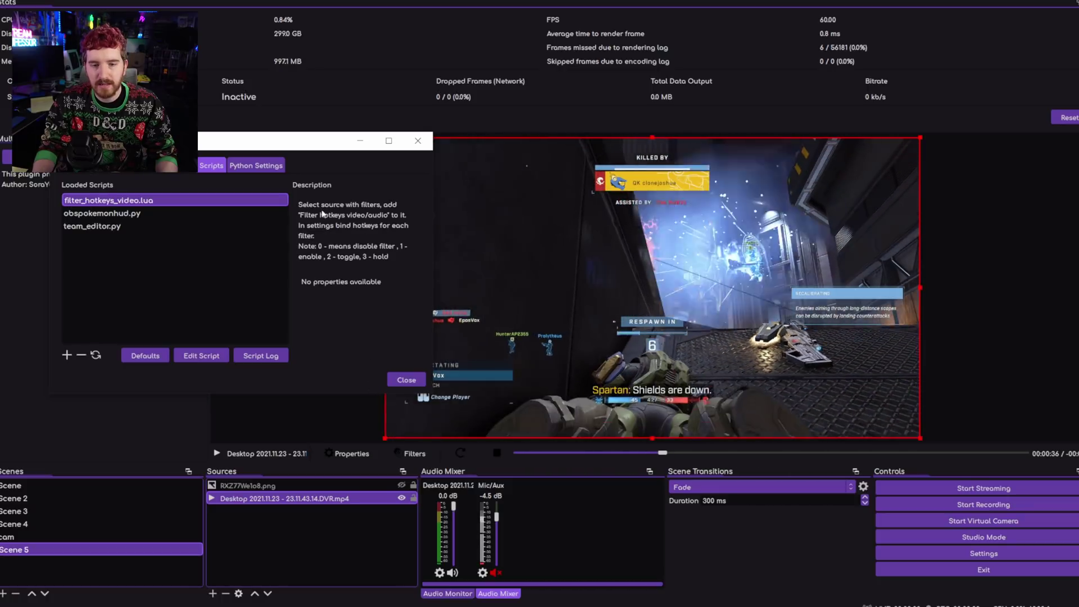
{"action": "left_click", "coordinate": [409, 382]}
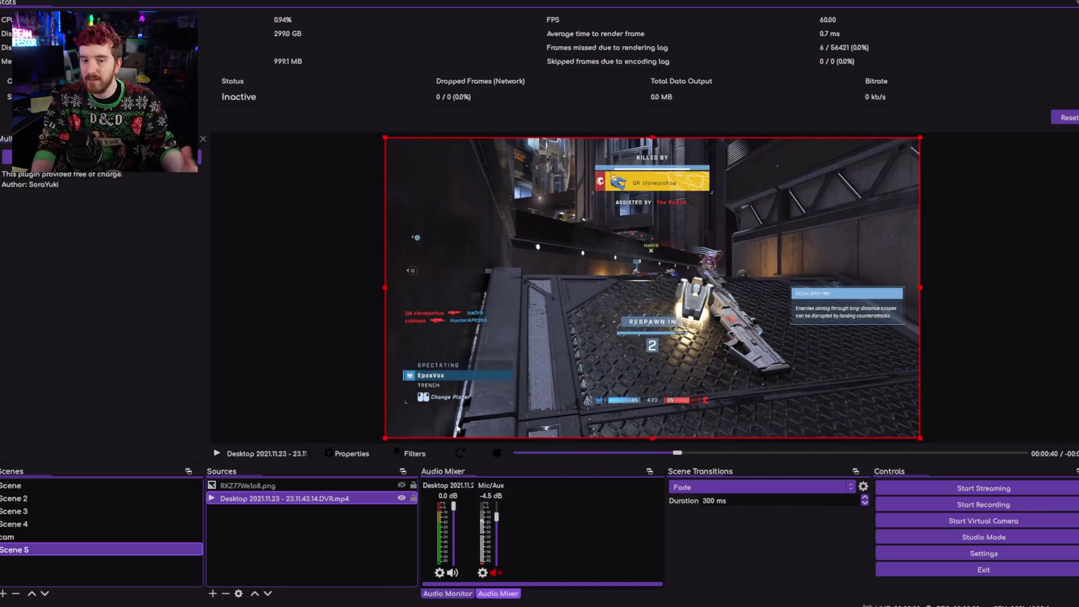
Step: Add a Blur effect filter named HIDE MAP to the Desktop 2021.11.23 - 23.11.43.14.DVR.mp4 source
{"action": "left_click", "coordinate": [412, 453]}
{"action": "left_click", "coordinate": [341, 460]}
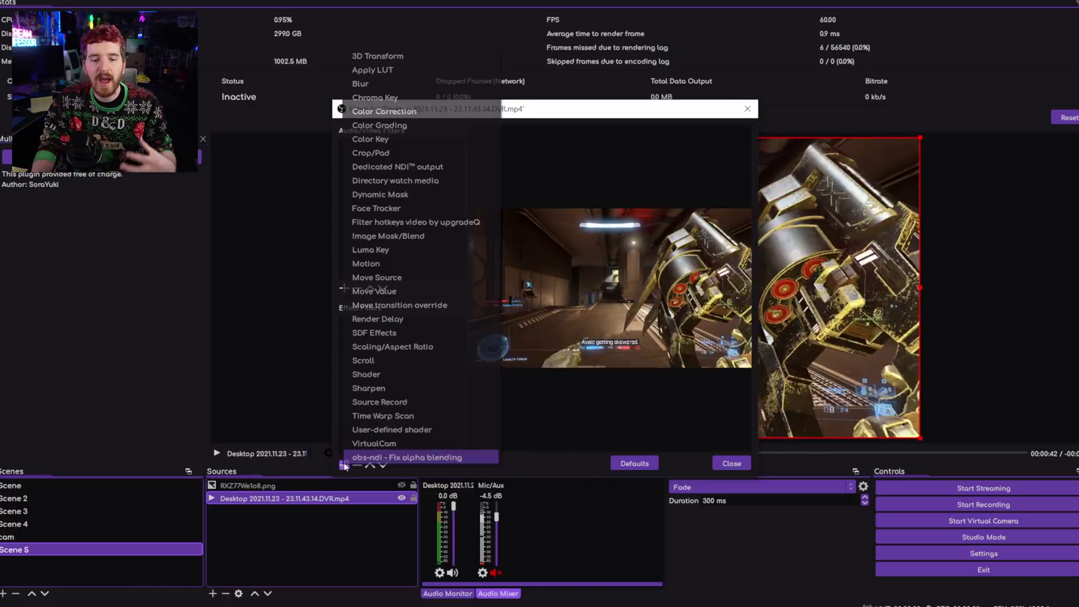
{"action": "left_click", "coordinate": [393, 83]}
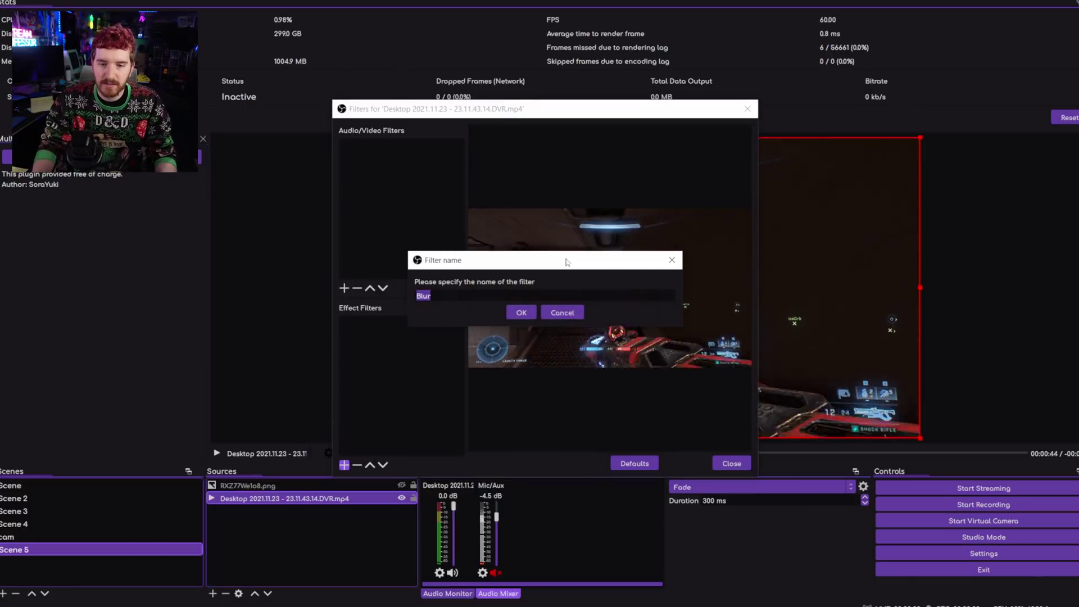
{"action": "type", "text": "HIDE"}
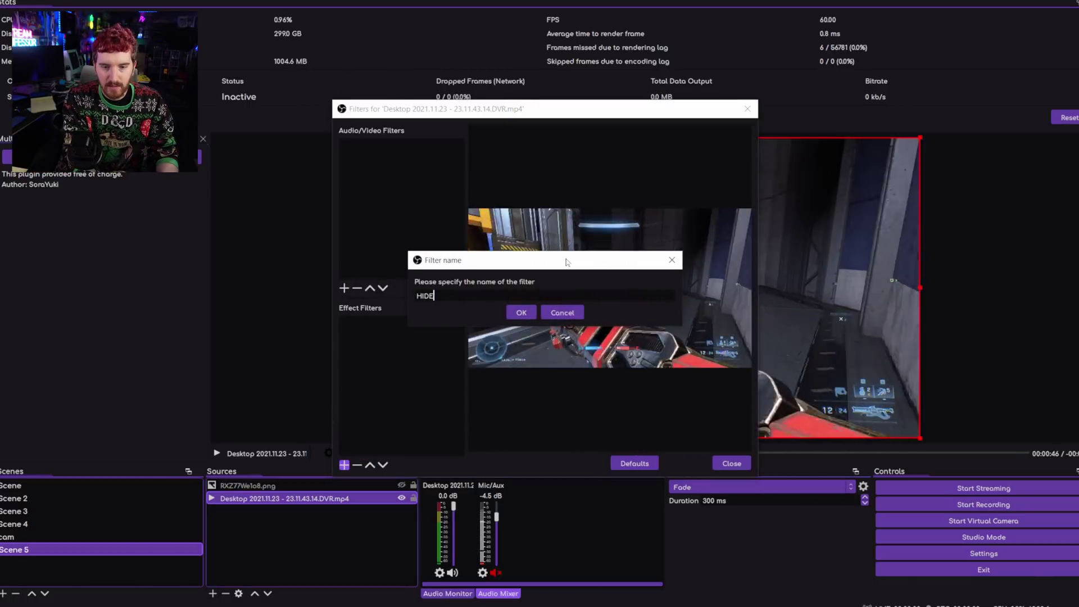
{"action": "type", "text": " MAP"}
{"action": "key", "text": "Return"}
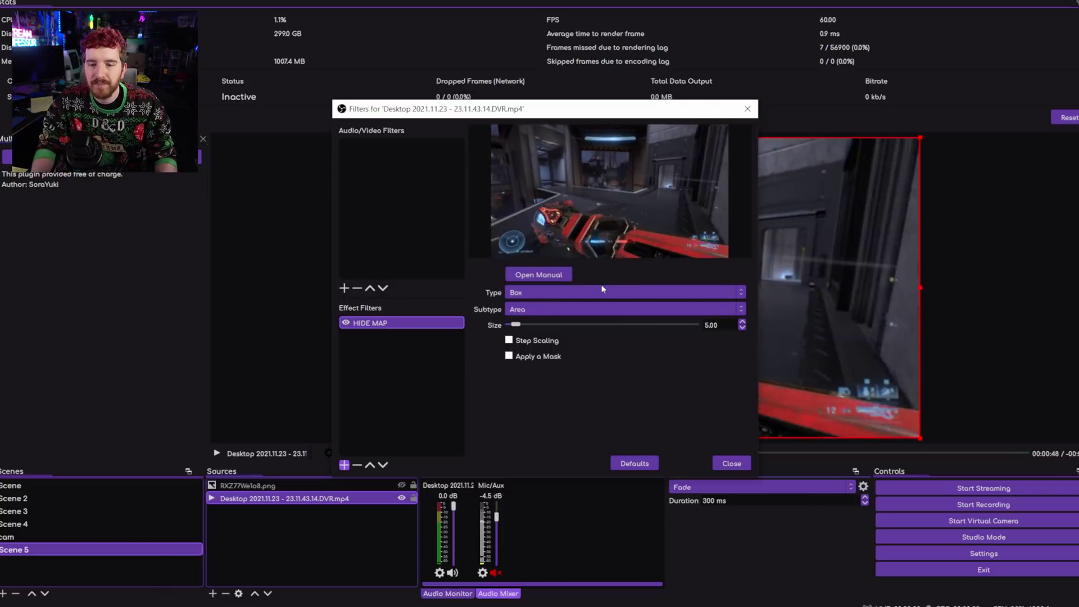
Step: Set the HIDE MAP blur to Gaussian type with a size of 64
{"action": "left_click", "coordinate": [602, 289]}
{"action": "left_click", "coordinate": [560, 326]}
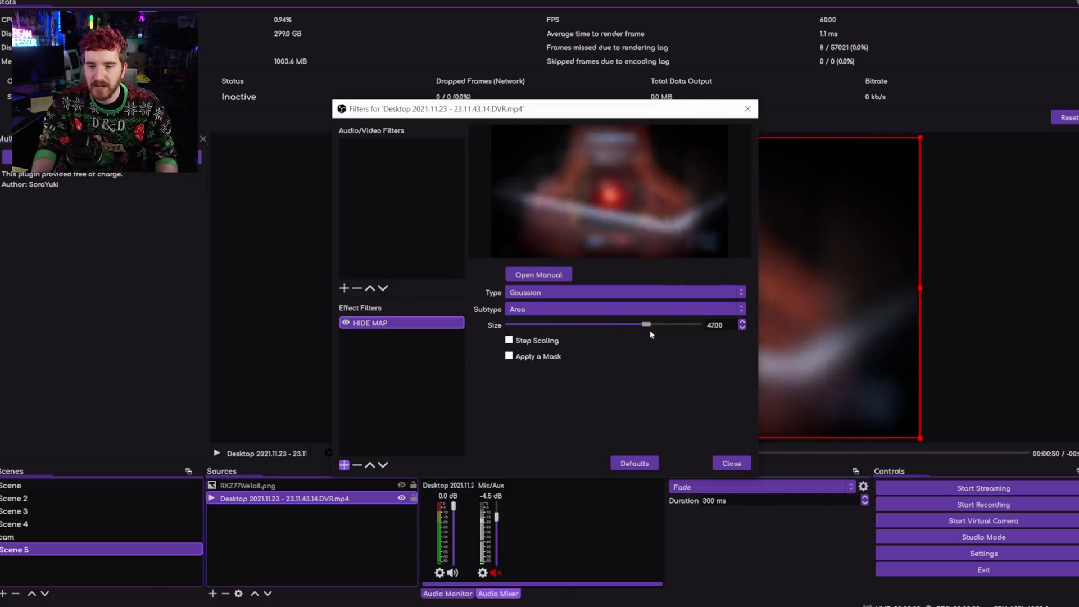
{"action": "left_click_drag", "start_coordinate": [650, 333], "coordinate": [696, 332]}
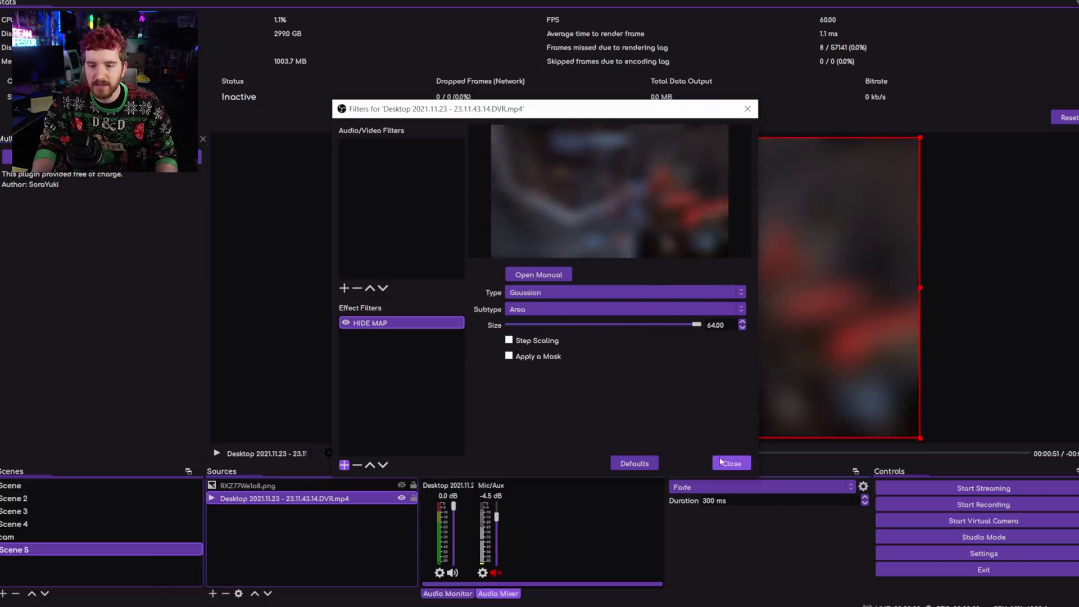
{"action": "left_click", "coordinate": [722, 461]}
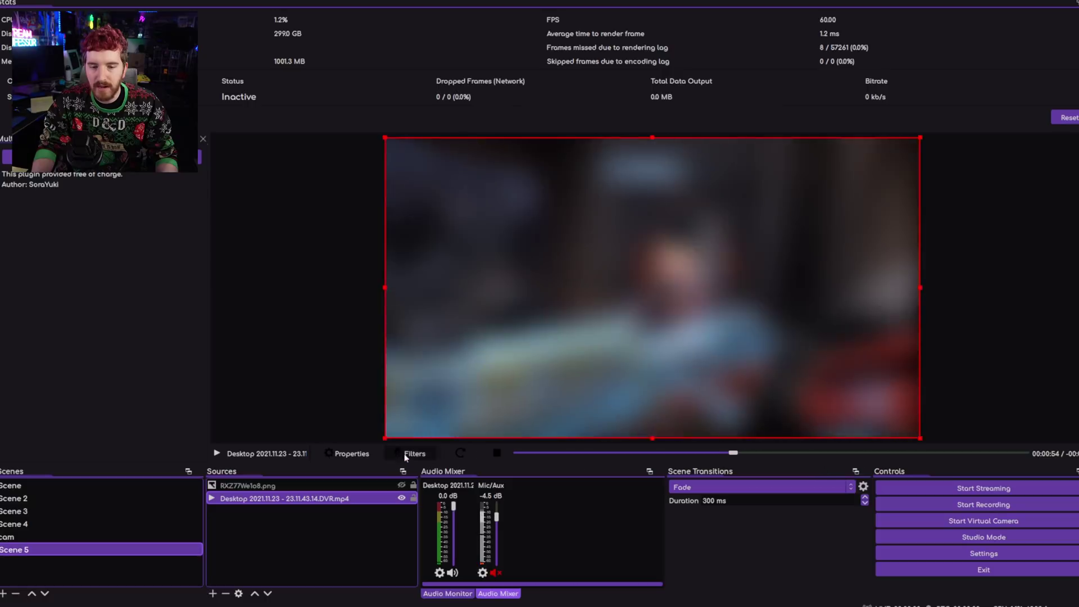
Step: Add a "Filter hotkeys video by upgradeQ" effect filter named Hide Map Hotkey to the Desktop 2021.11.23 - 23.11.43.14.DVR.mp4 source
{"action": "left_click", "coordinate": [405, 454]}
{"action": "left_click", "coordinate": [344, 288]}
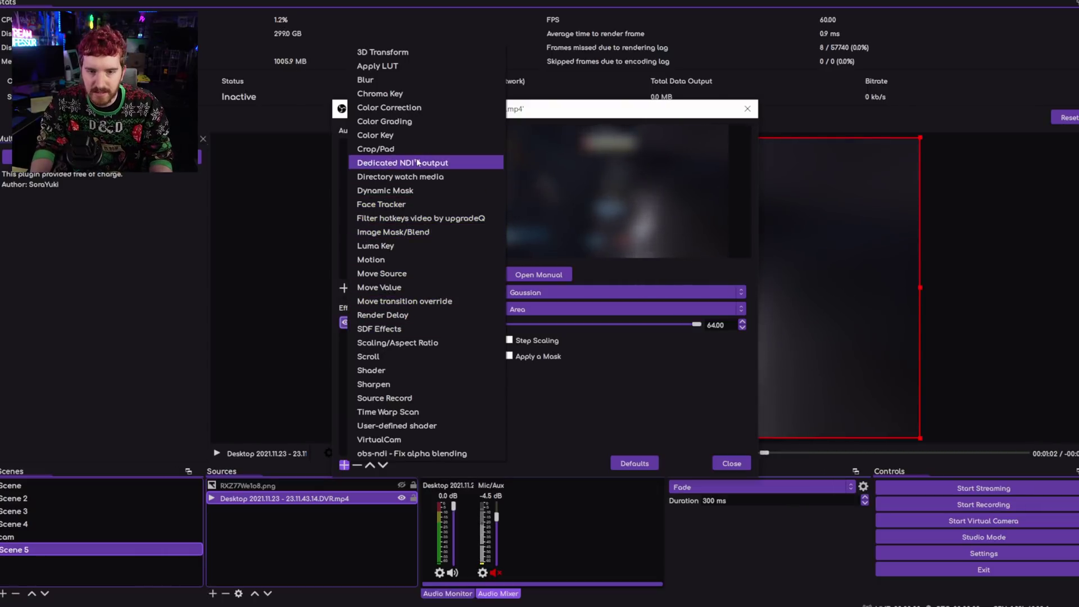
{"action": "left_click", "coordinate": [425, 222]}
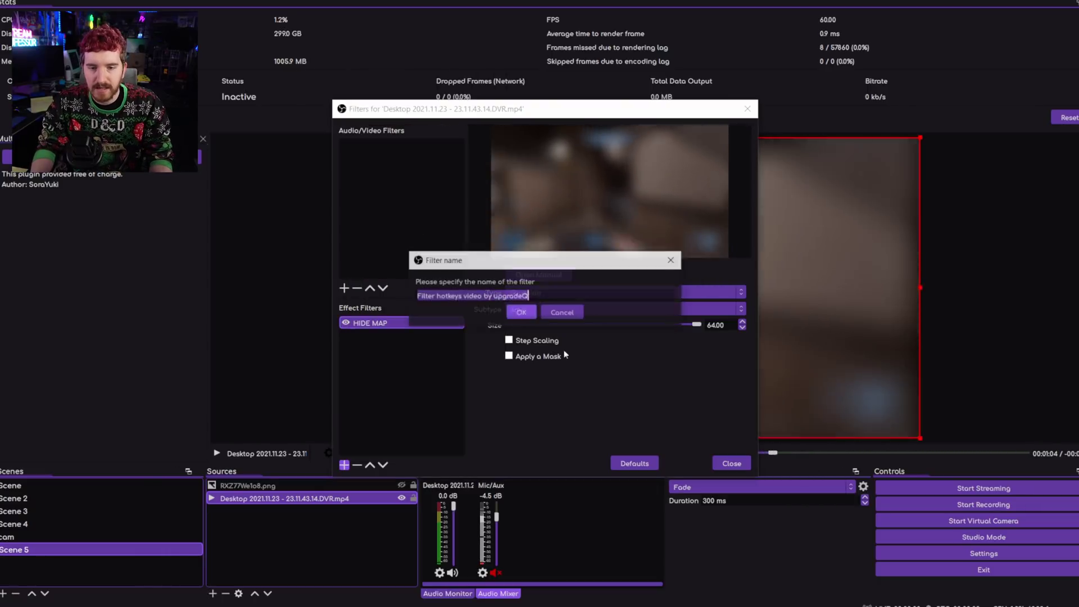
{"action": "type", "text": "H"}
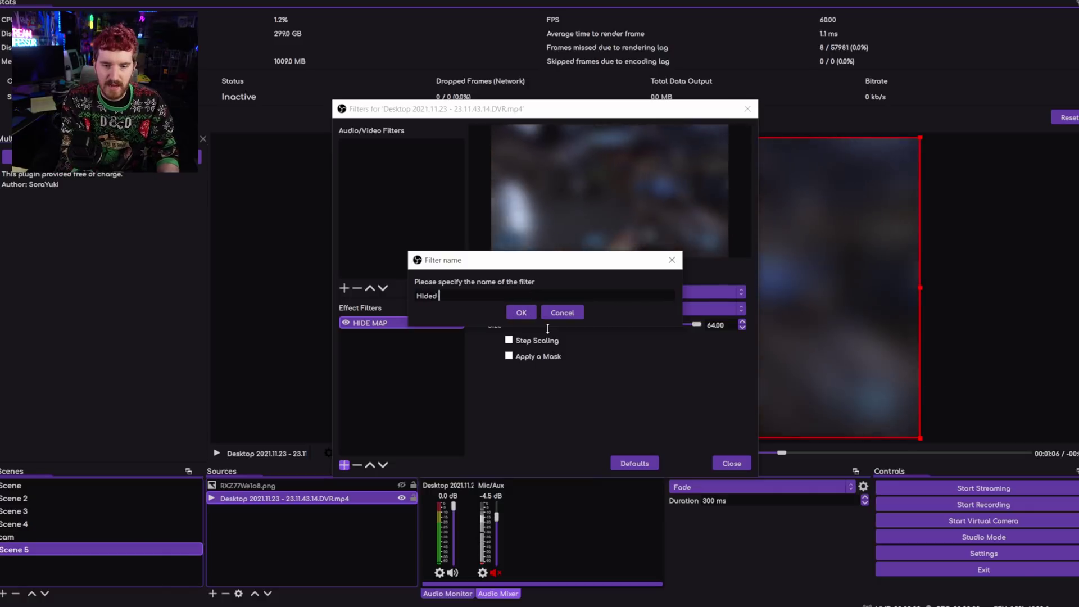
{"action": "type", "text": "ide Map Hotkey"}
{"action": "key", "text": "Return"}
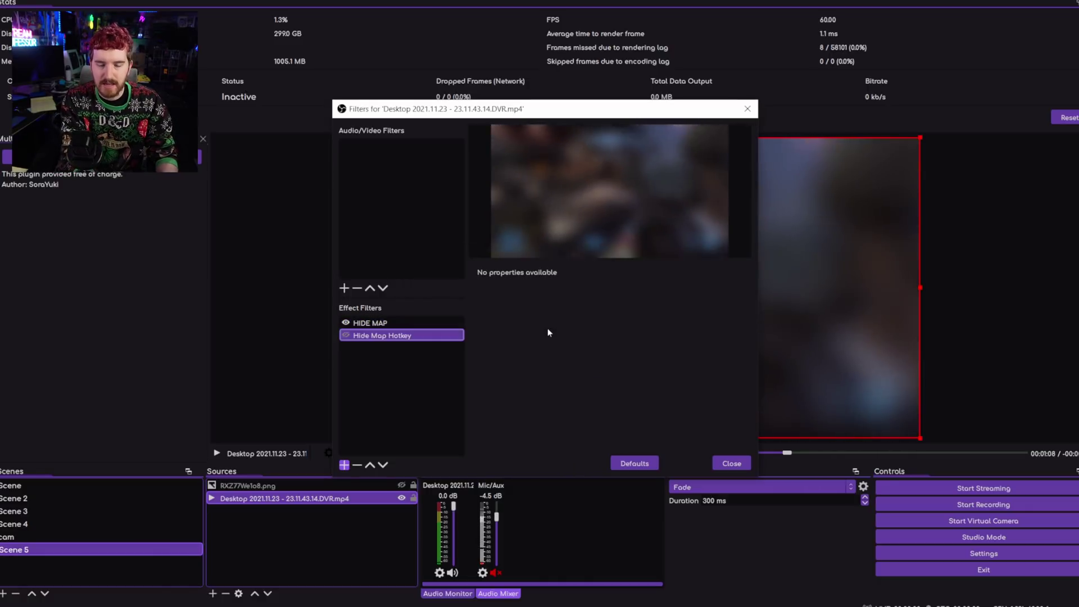
{"action": "left_click", "coordinate": [732, 463]}
Step: Review the numbered HIDE MAP filter entries for the Desktop 2021.11.23 video source in the hotkey settings
{"action": "left_click", "coordinate": [955, 553]}
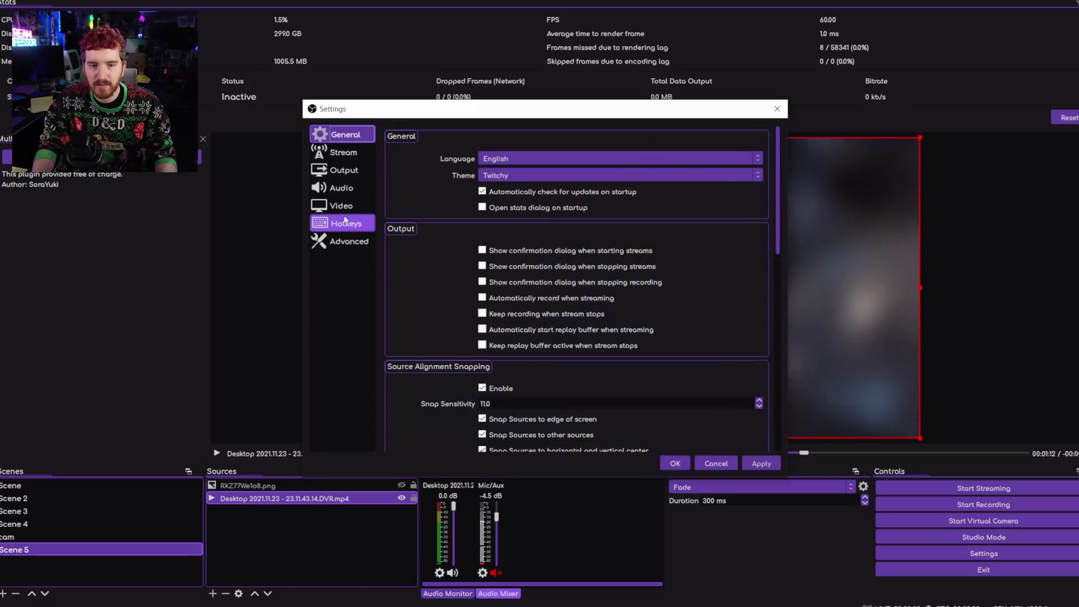
{"action": "left_click", "coordinate": [345, 221]}
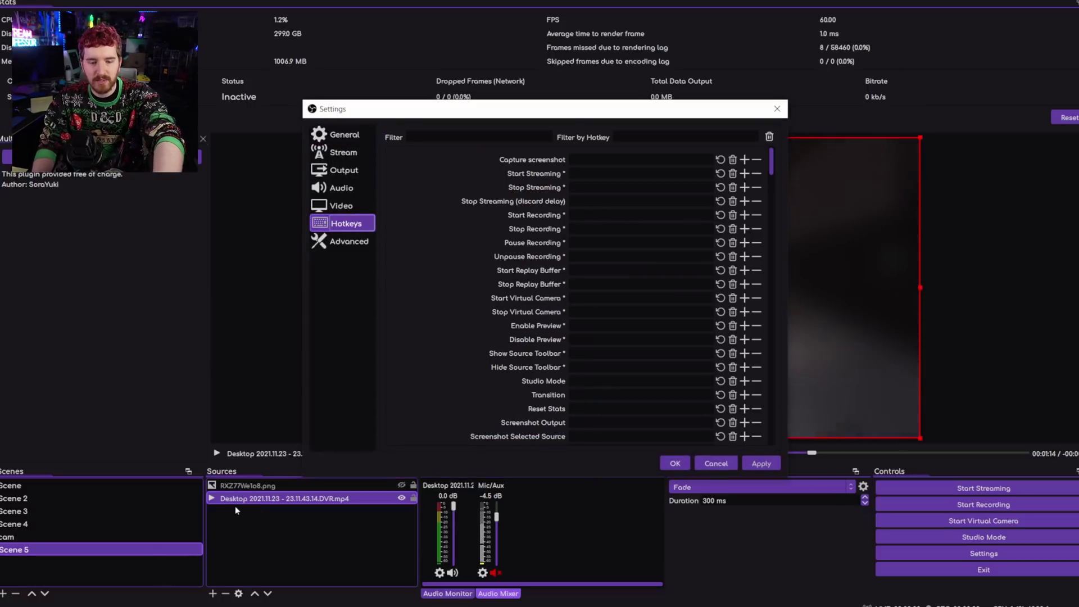
{"action": "left_click_drag", "start_coordinate": [771, 160], "coordinate": [772, 201]}
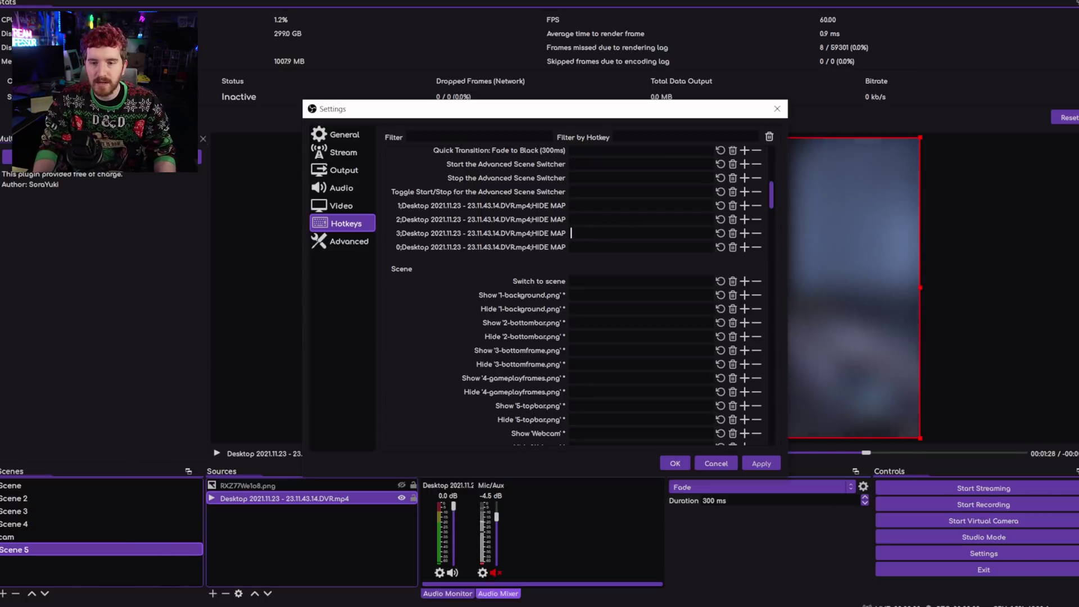
{"action": "left_click", "coordinate": [743, 463]}
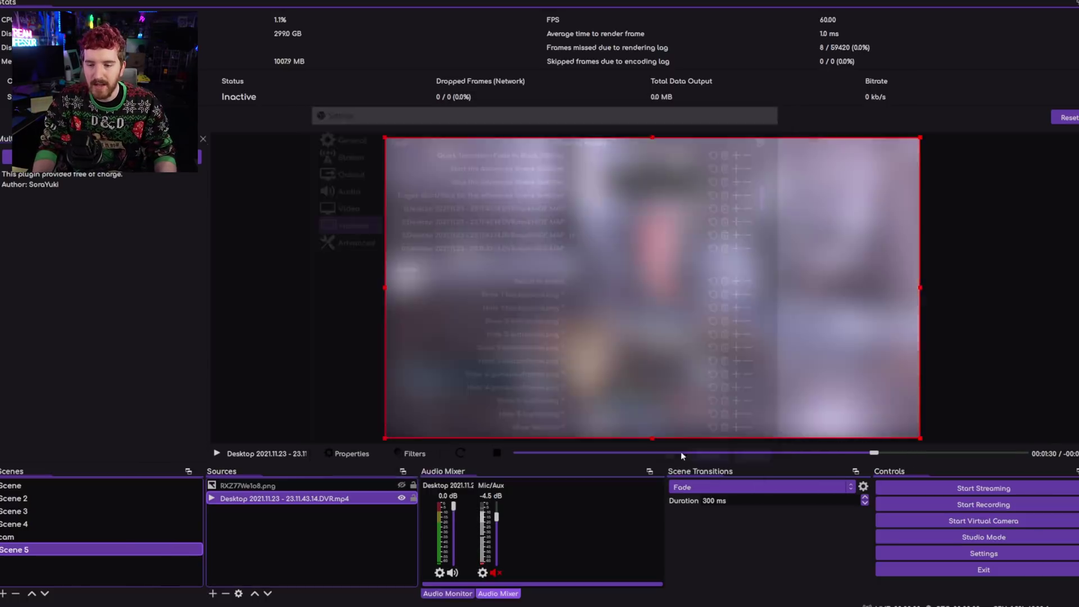